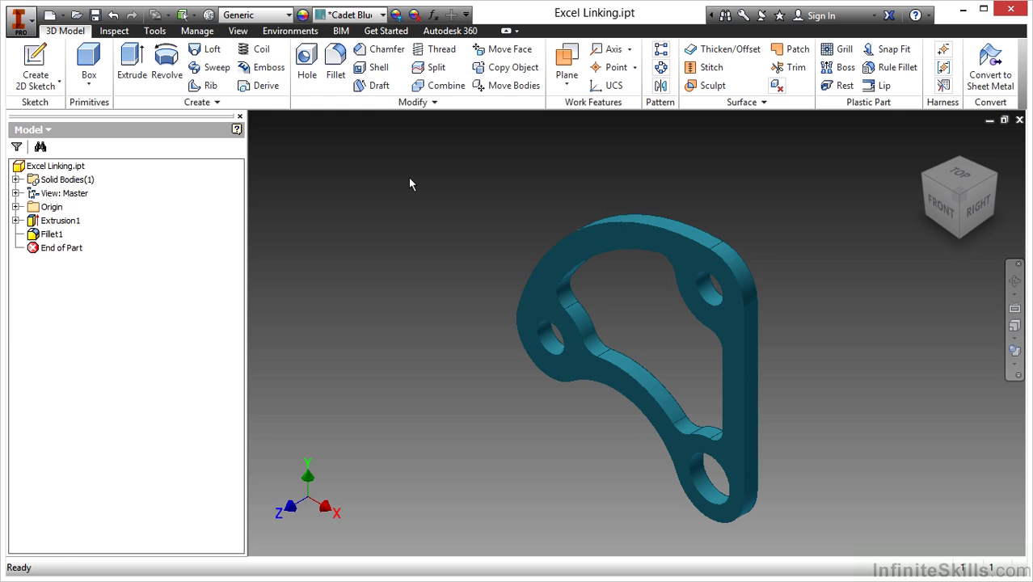
Open the part's parameters and choose Excel Datasheet.xlsx in the Chapter 1 folder as the spreadsheet to link.
left_click(433, 14)
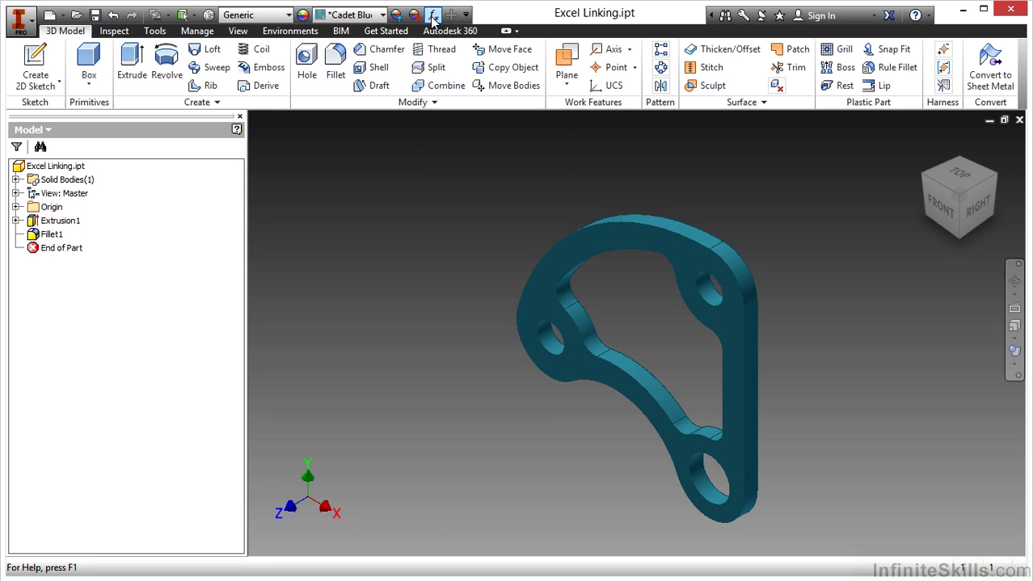
left_click_drag(282, 58, 362, 76)
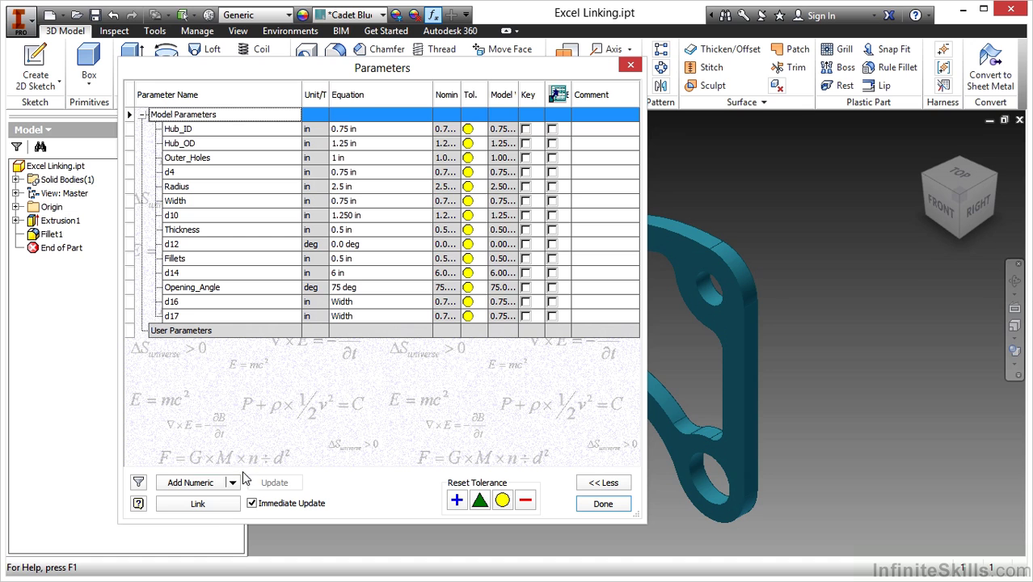
left_click(217, 505)
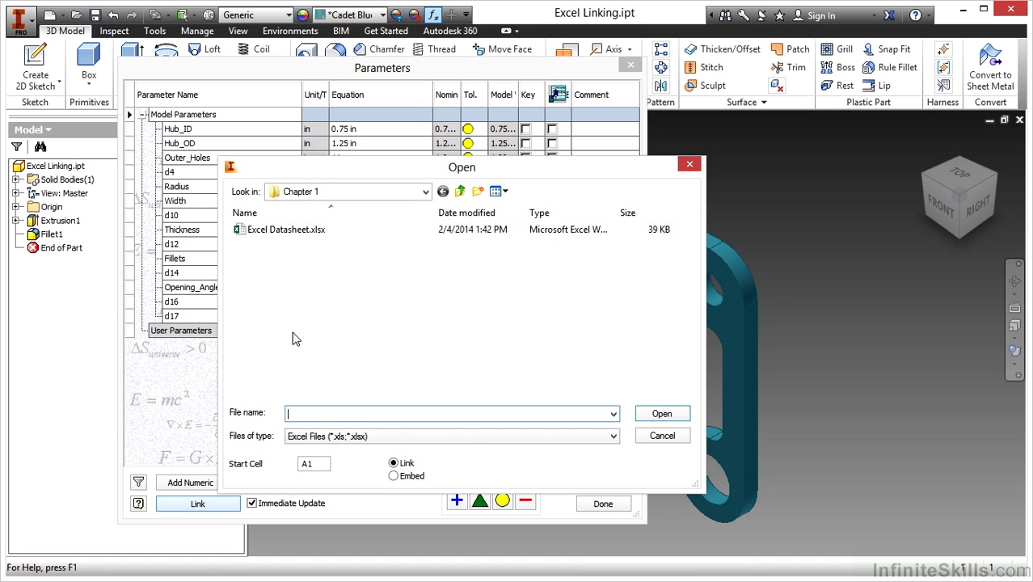
left_click(301, 234)
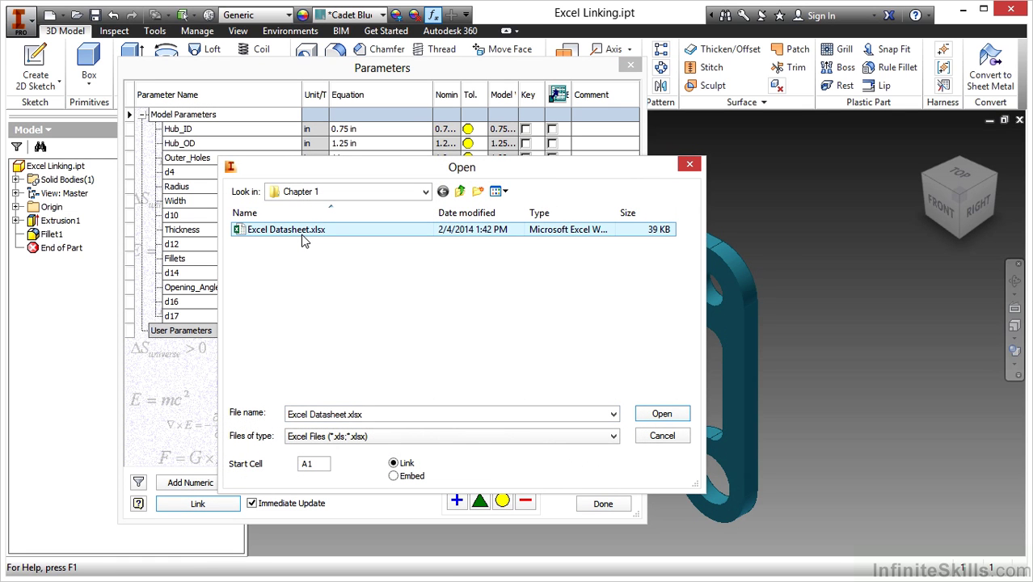
left_click(321, 465)
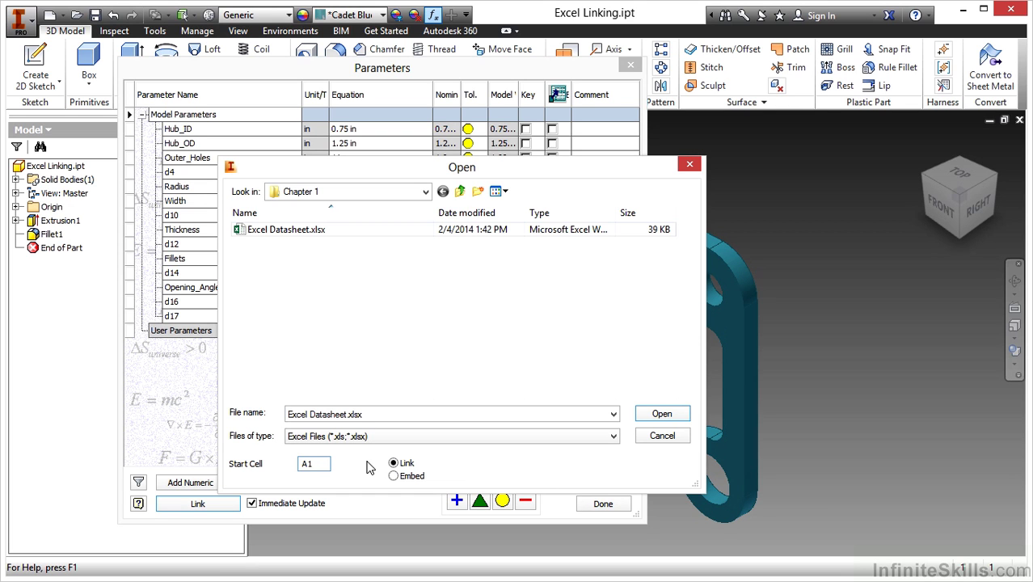
Open Excel Datasheet.xlsx in Excel and examine the parameter names, values and units from row 4 down, along with the reference drawing.
right_click(302, 233)
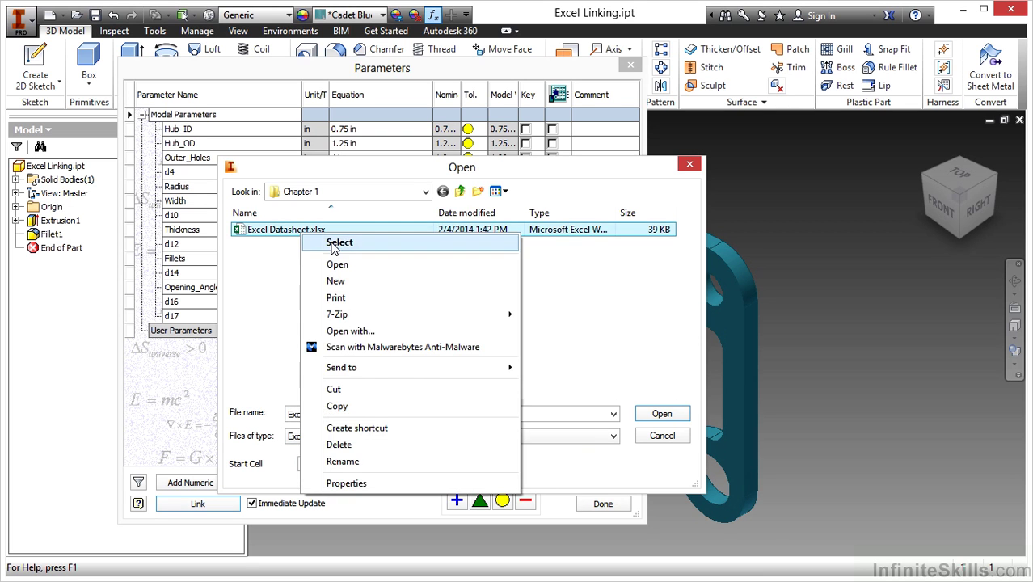
left_click(342, 264)
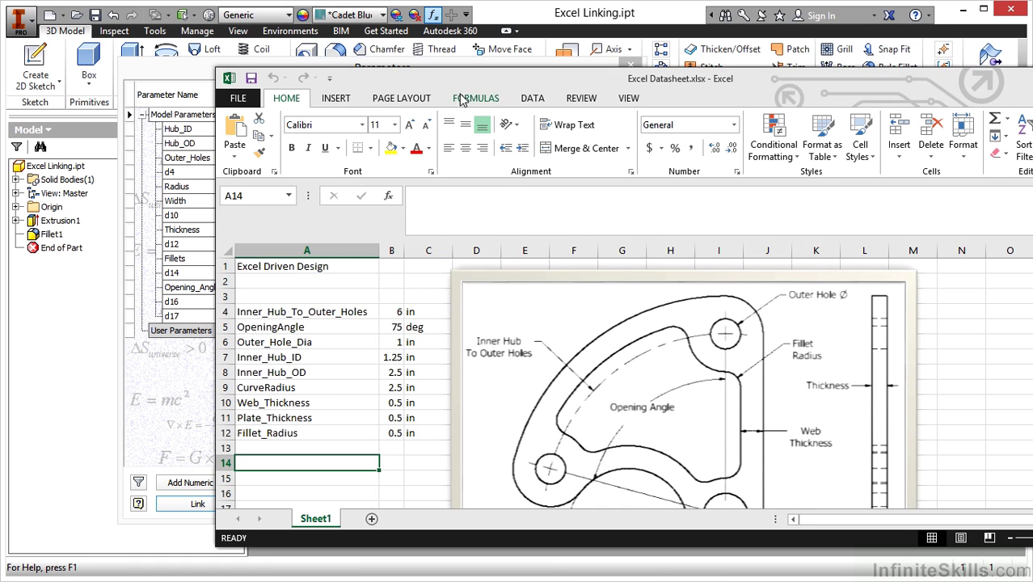
scroll(414, 307, "down", 1)
scroll(398, 370, "up", 1)
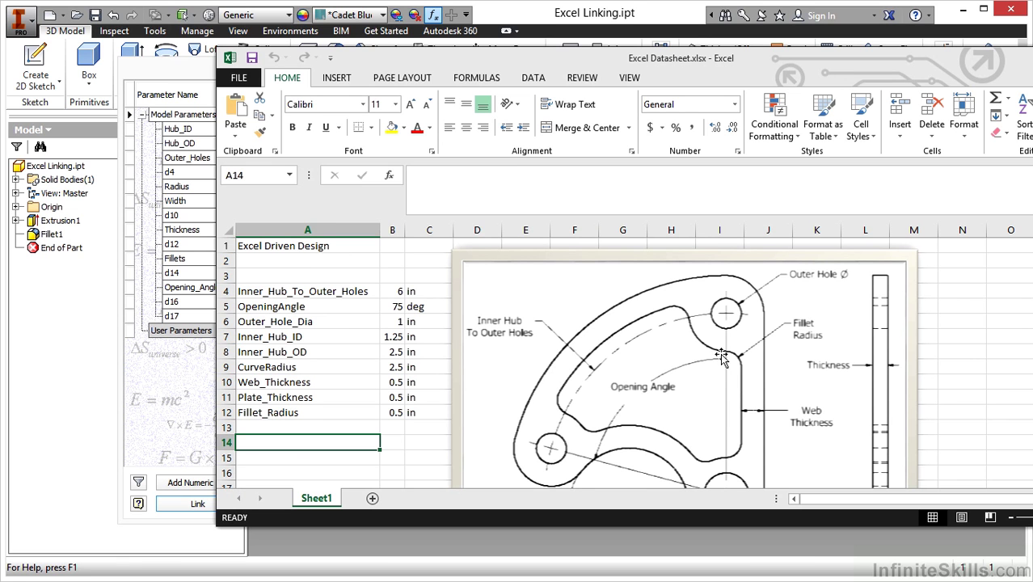
scroll(675, 363, "down", 2)
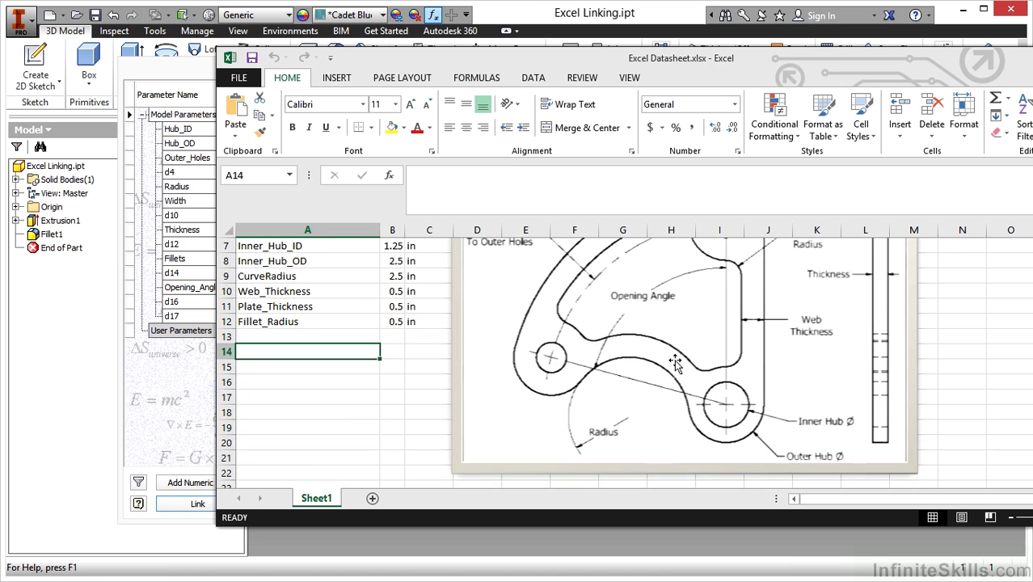
scroll(676, 363, "up", 2)
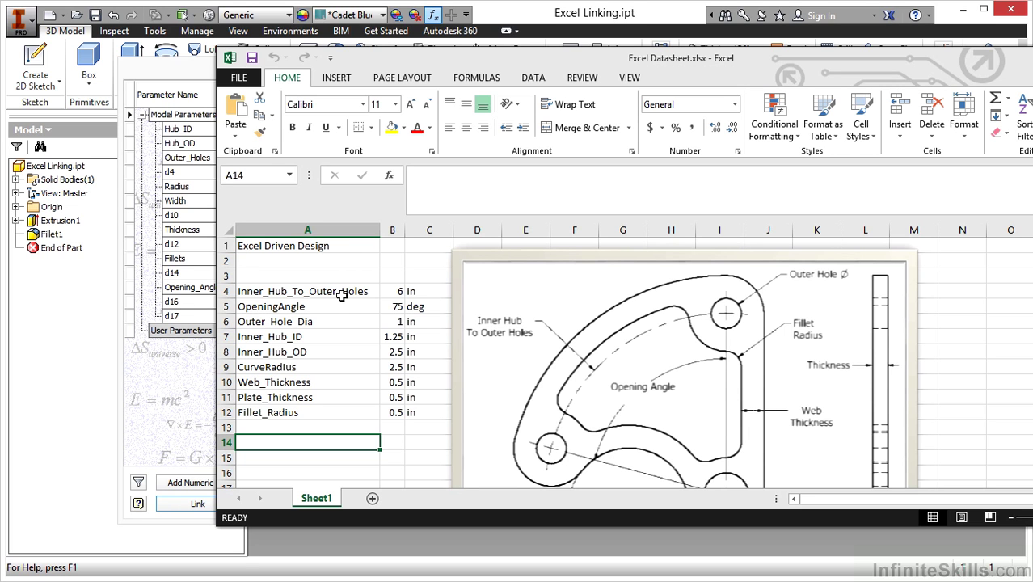
left_click_drag(339, 292, 338, 321)
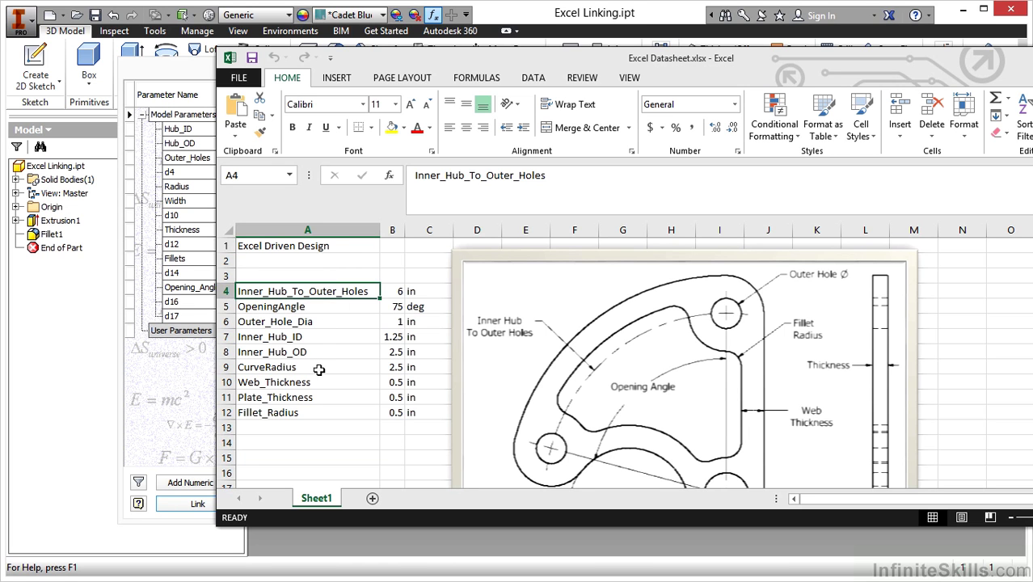
left_click(291, 414)
left_click(395, 292)
type("6")
left_click(424, 292)
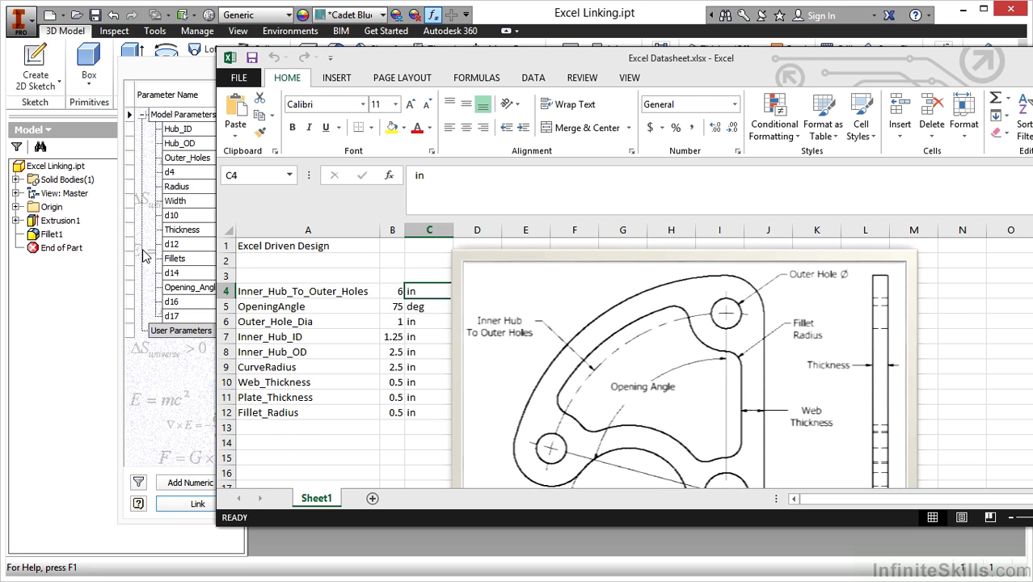
Switch back to Inventor and link Excel Datasheet.xlsx to the part's parameters with A4 as the start cell.
left_click(191, 88)
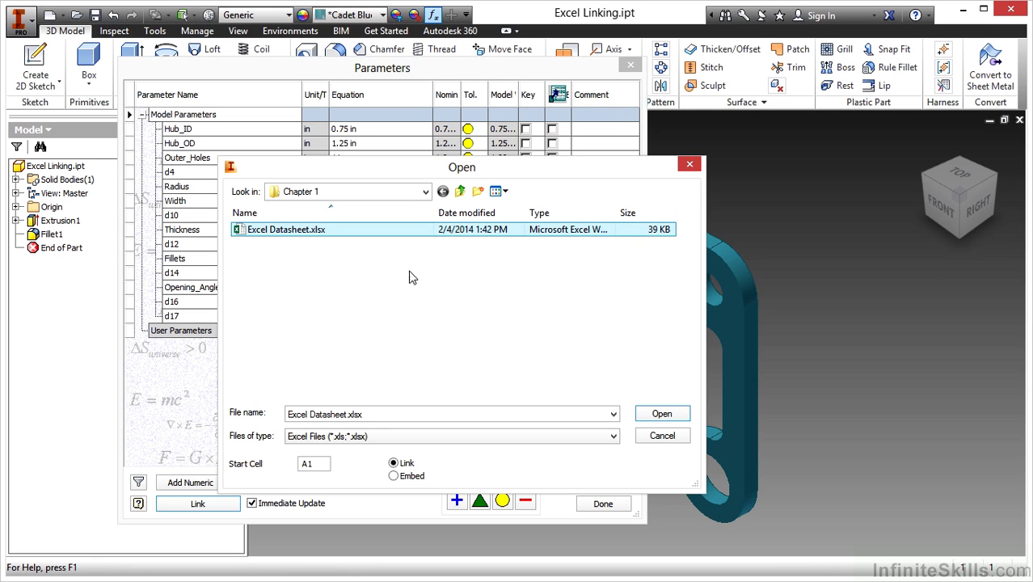
left_click(317, 464)
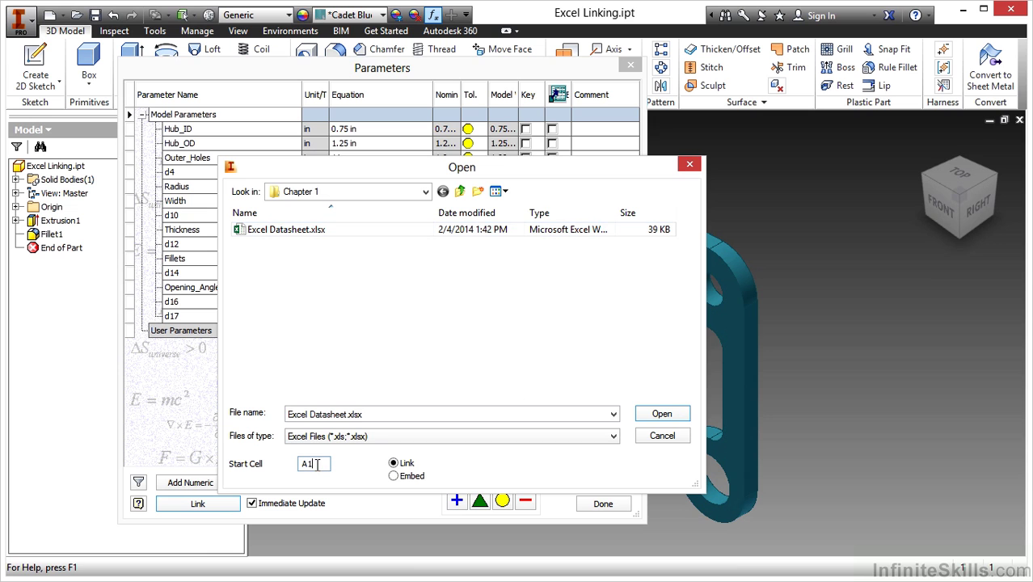
key("BackSpace")
type("4")
left_click(653, 412)
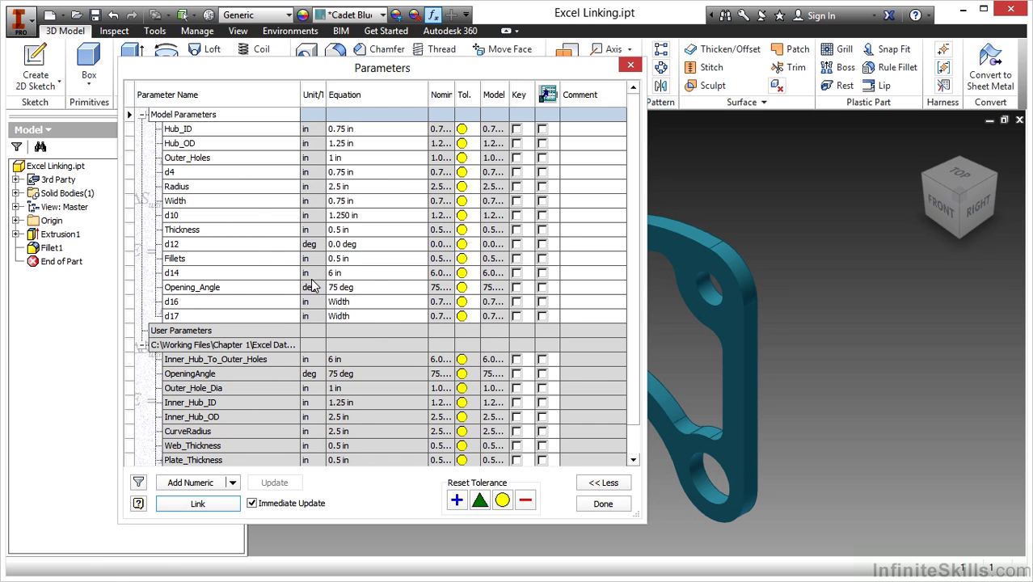
Set the equation of model parameter Opening_Angle to the linked parameter OpeningAngle.
left_click(380, 287)
left_click(423, 288)
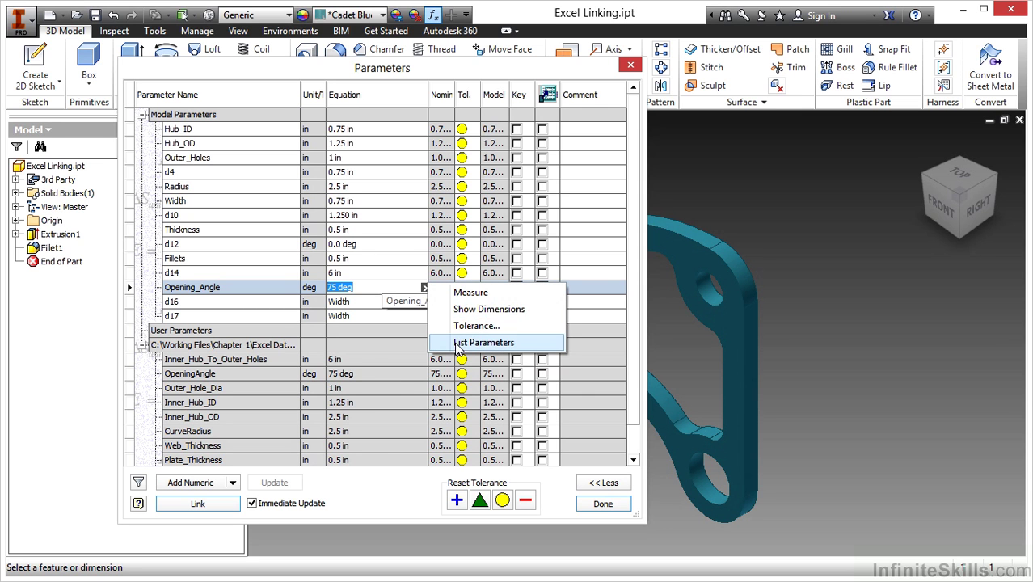
left_click(458, 343)
left_click(377, 375)
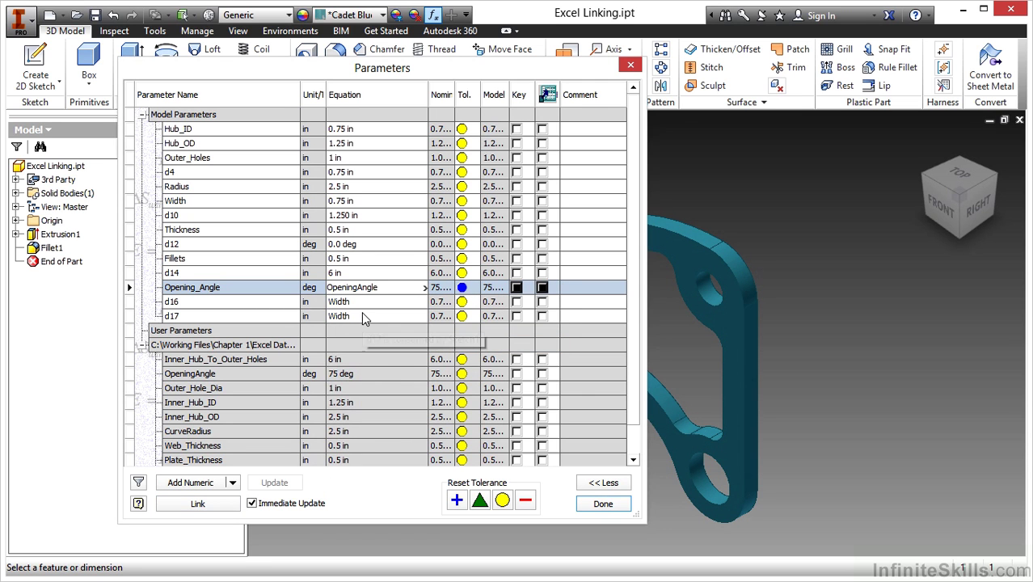
Set the equation of model parameter Thickness to the linked parameter Plate_Thickness.
left_click(376, 230)
left_click(424, 231)
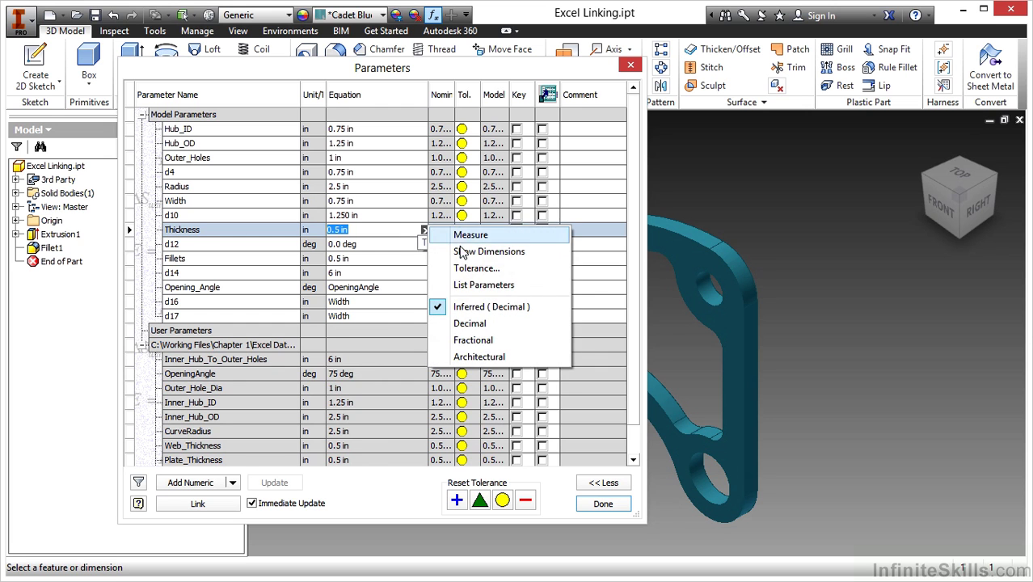
left_click(484, 285)
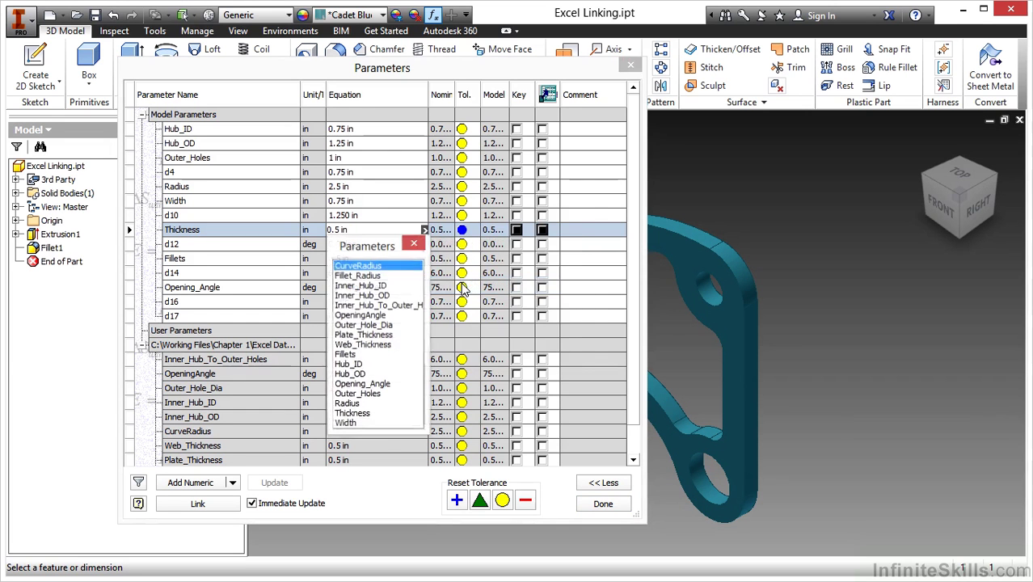
left_click(377, 334)
Set the equation of model parameter Width to the linked parameter Web_Thickness.
left_click(355, 201)
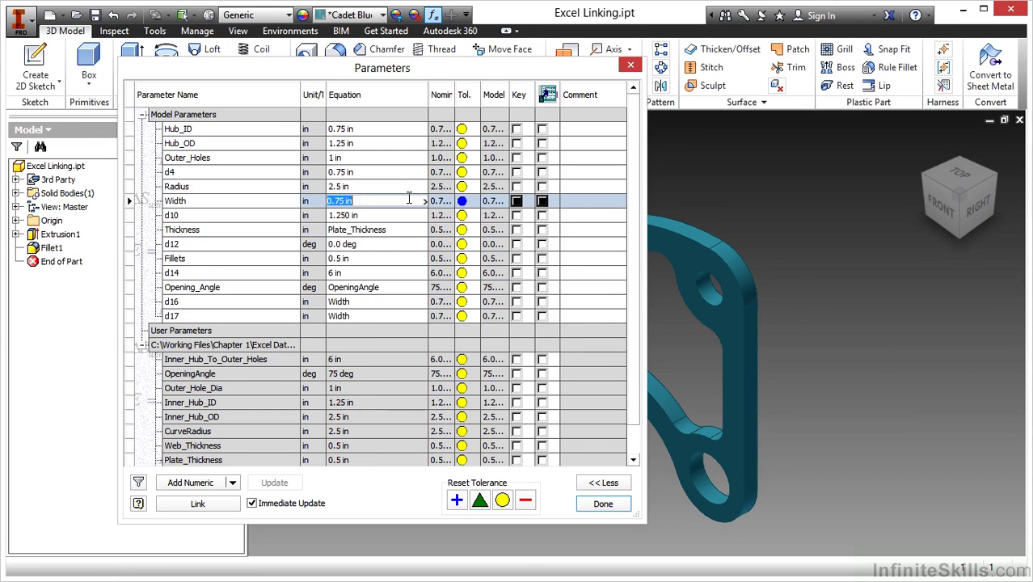
left_click(424, 200)
left_click(483, 256)
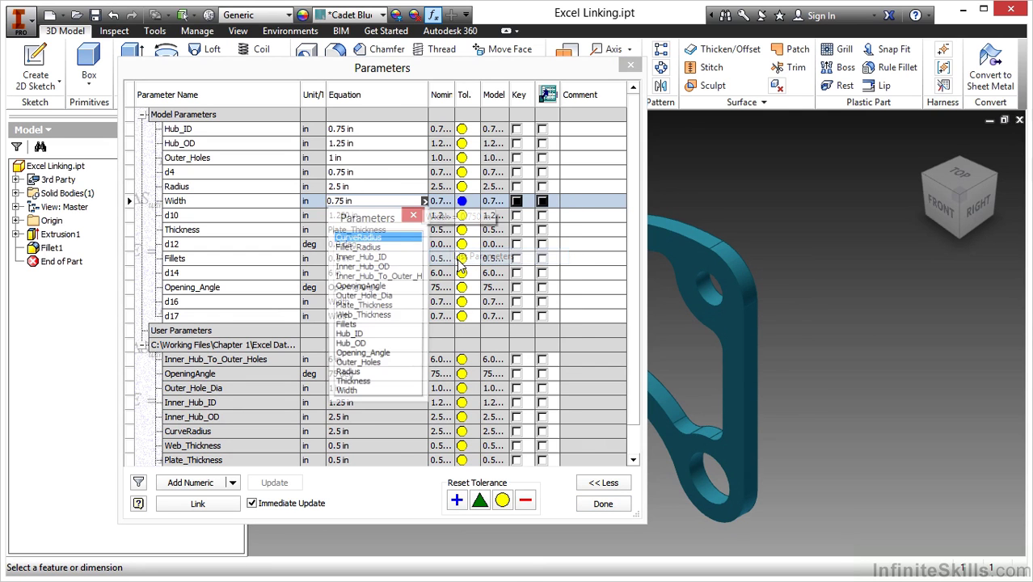
left_click(364, 315)
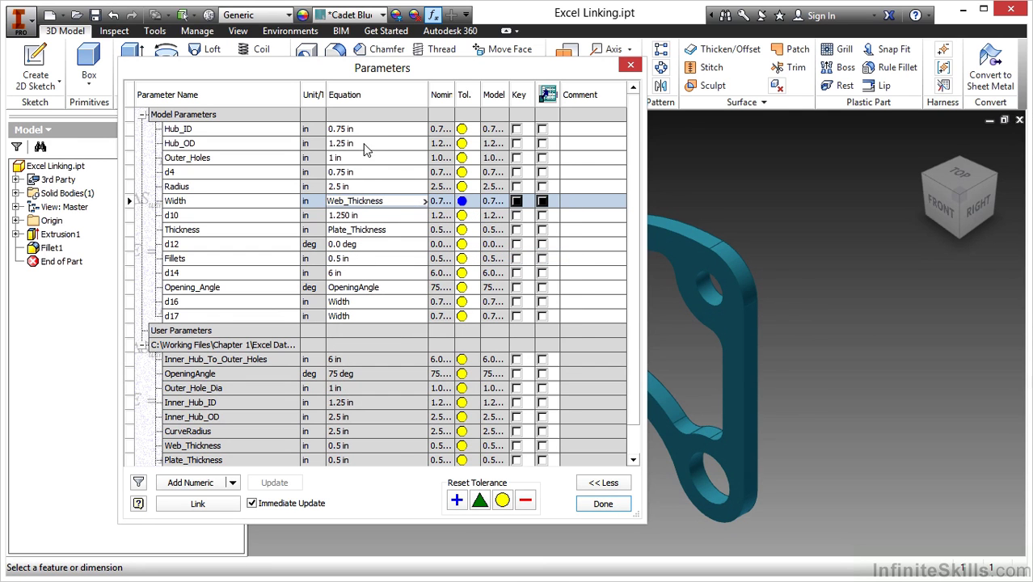
Set the equation of model parameter Hub_ID to the linked parameter Inner_Hub_ID.
left_click(355, 129)
left_click(424, 129)
left_click(477, 183)
left_click(382, 187)
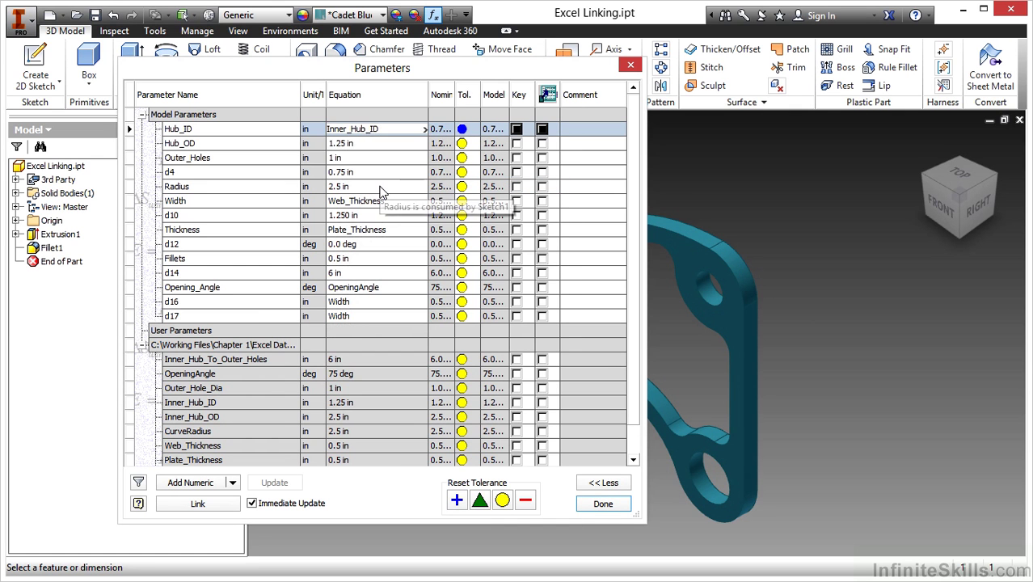
Set the equation of model parameter Hub_OD to the linked parameter Inner_Hub_OD.
left_click(419, 144)
left_click(424, 144)
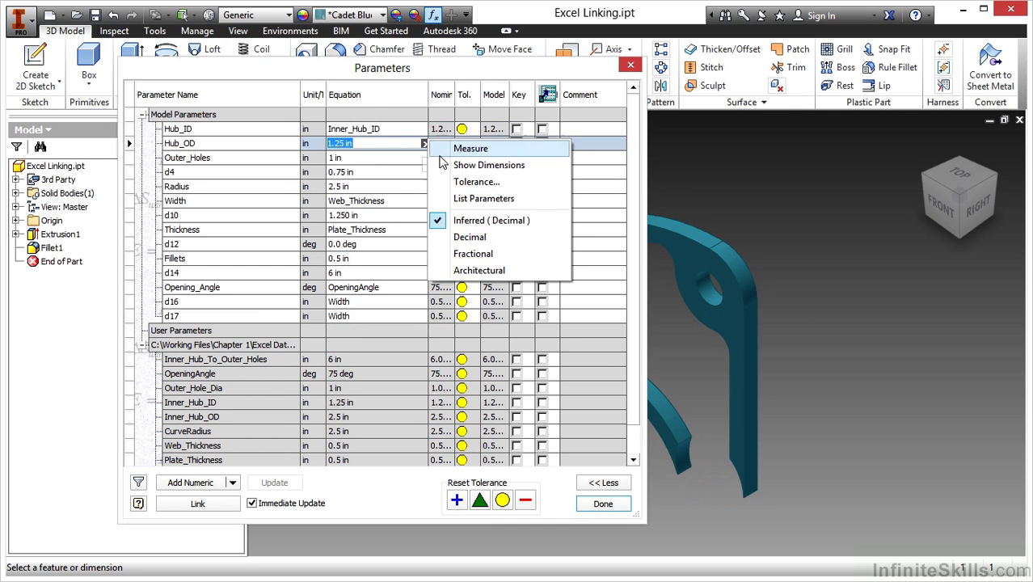
left_click(477, 197)
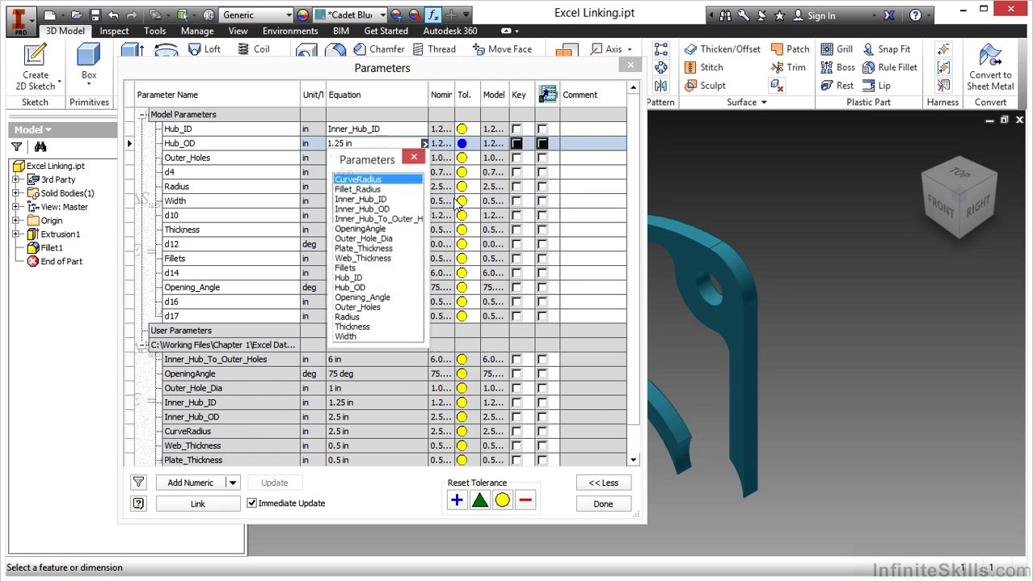
left_click(385, 210)
left_click(368, 173)
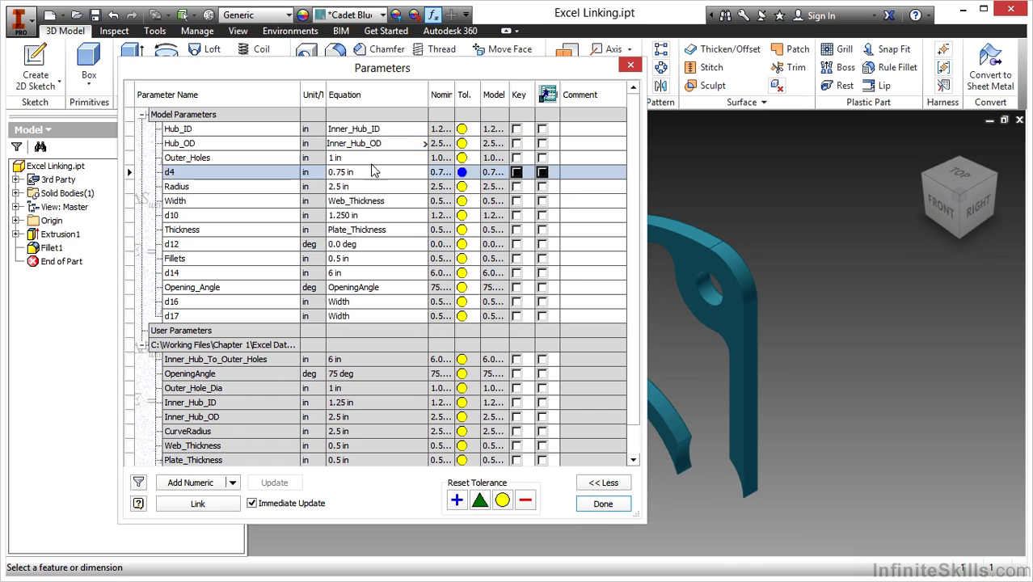
Divide both hub equations by 2, making Hub_ID Inner_Hub_ID/2 and Hub_OD Inner_Hub_OD/2.
left_click(392, 131)
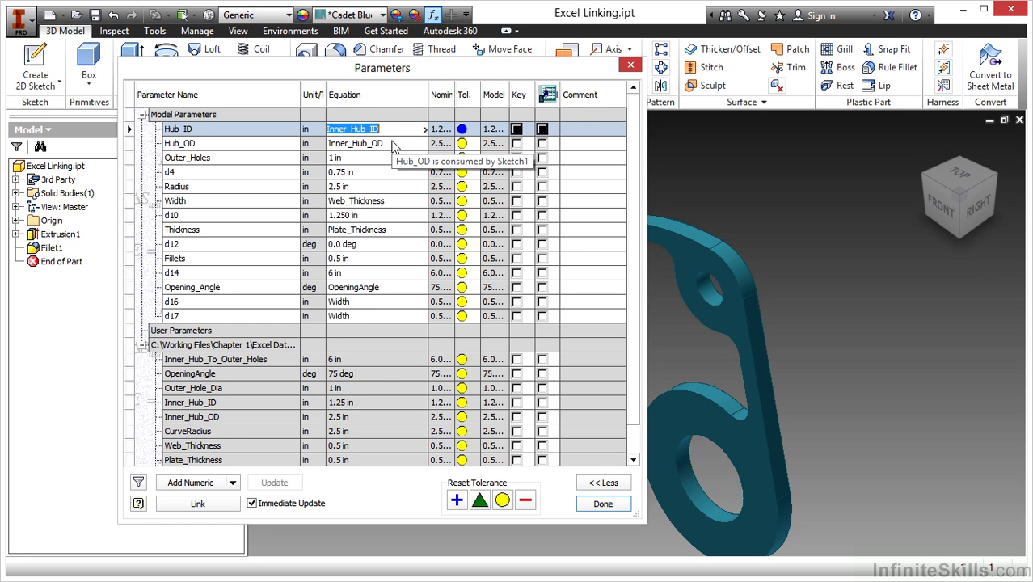
left_click_drag(384, 78, 337, 64)
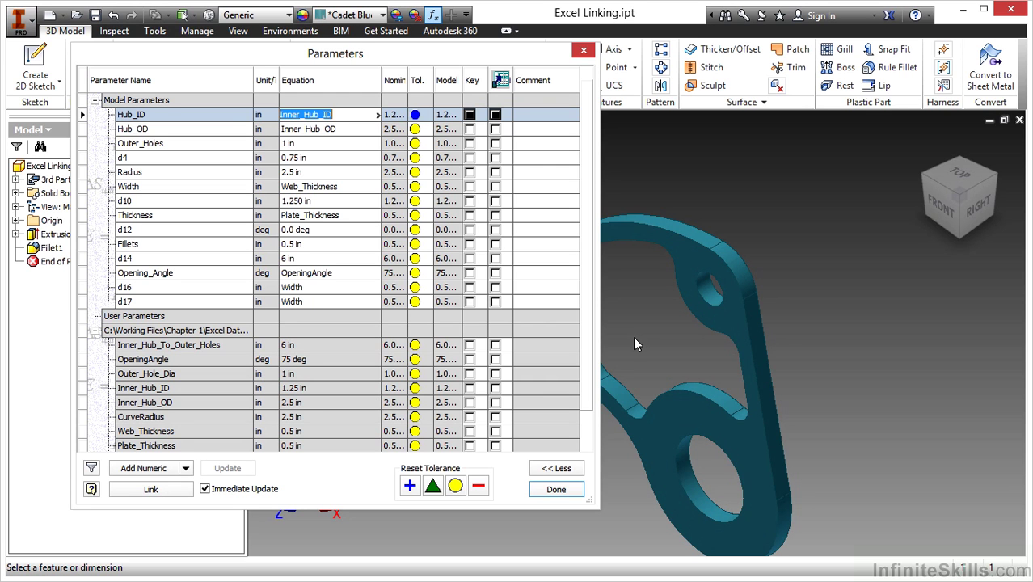
left_click(333, 110)
type("/2")
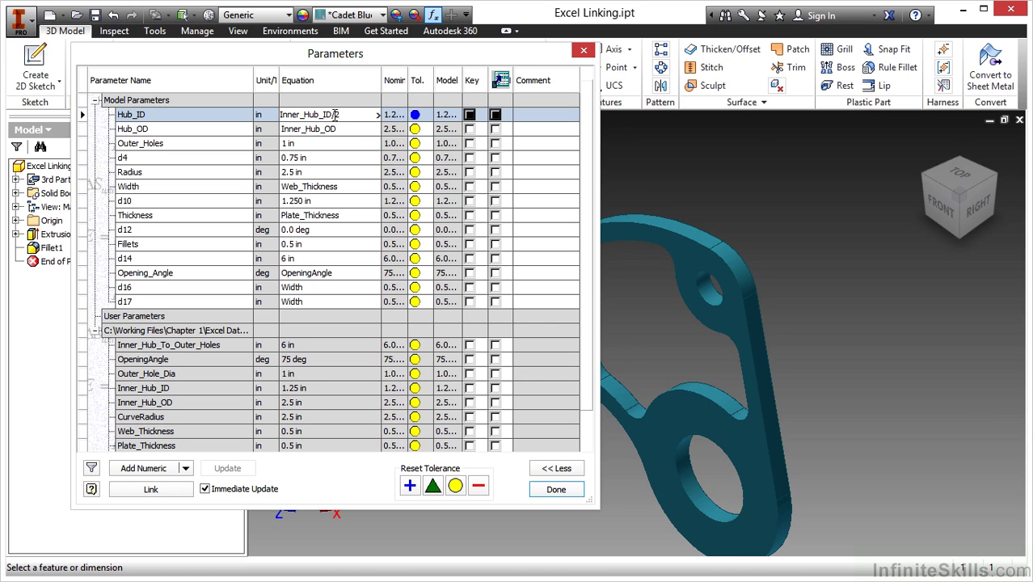
left_click(333, 130)
type("/2")
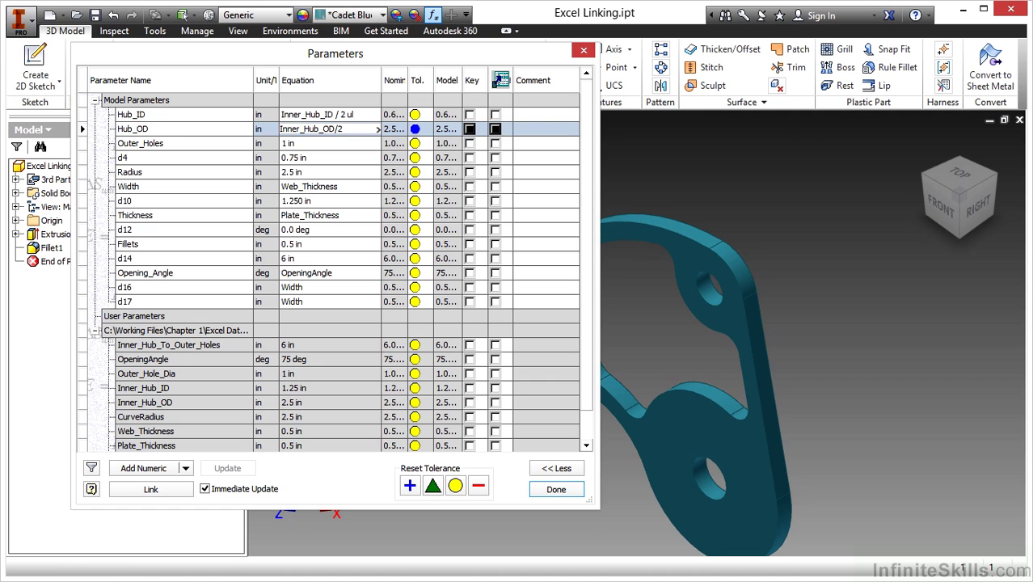
Set the equation of model parameter Outer_Holes to the linked parameter Outer_Hole_Dia.
left_click(317, 143)
left_click(377, 143)
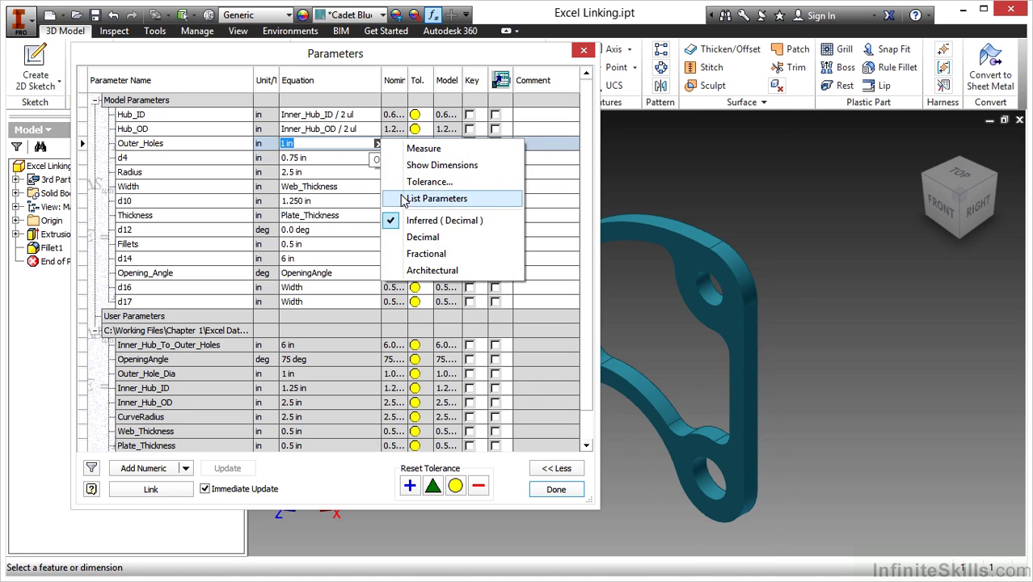
left_click(412, 198)
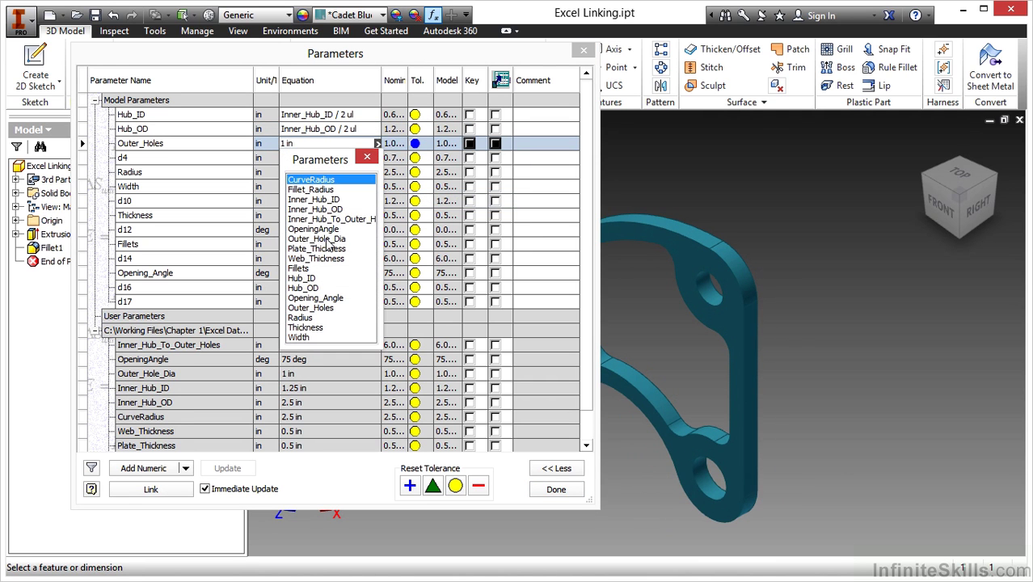
left_click(327, 239)
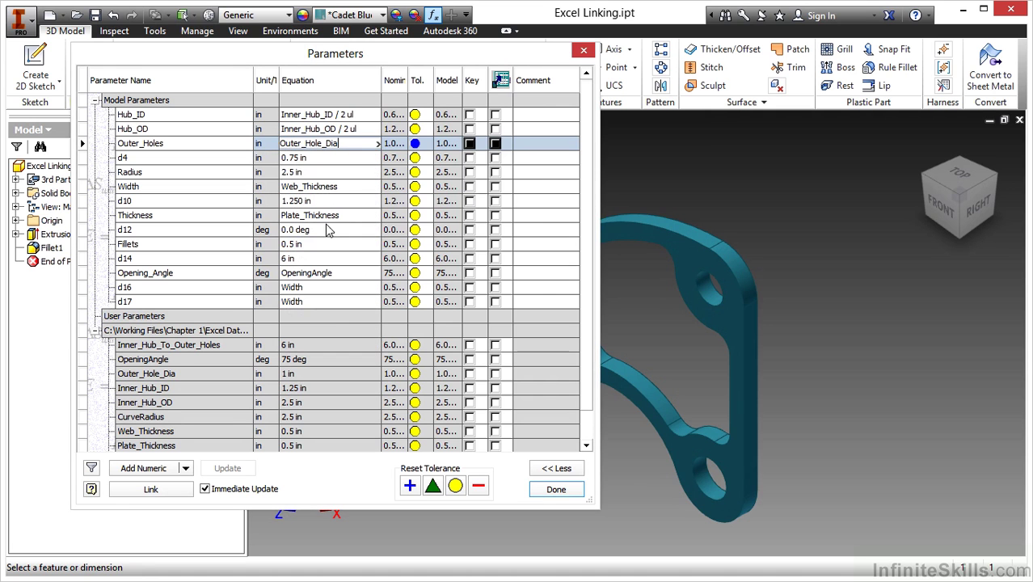
Set the equation of model parameter Radius to the linked parameter CurveRadius.
left_click(340, 172)
left_click(377, 172)
left_click(412, 227)
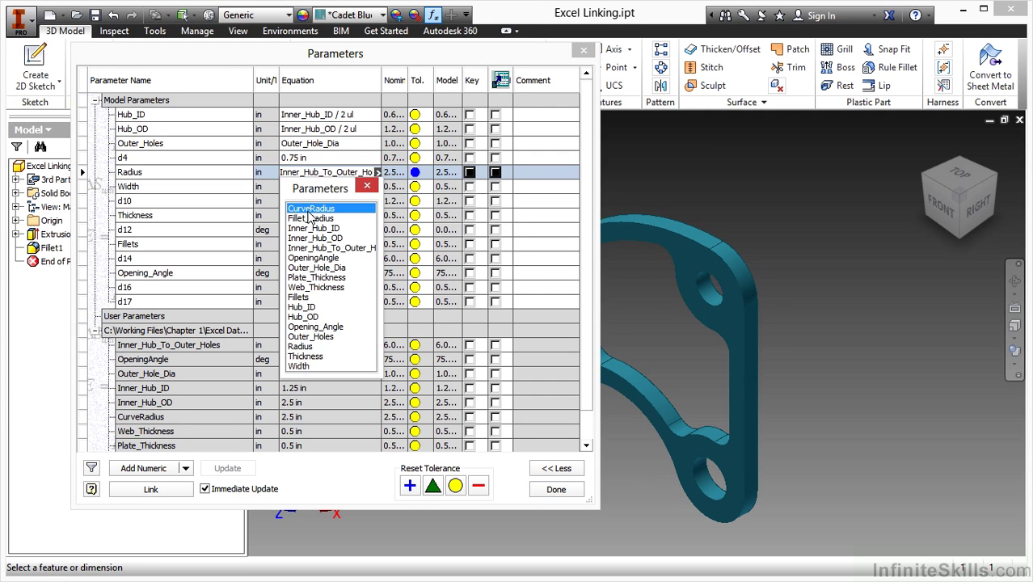
left_click(311, 209)
Set the equation of model parameter d14 to the linked parameter Inner_Hub_To_Outer_Holes.
left_click(349, 258)
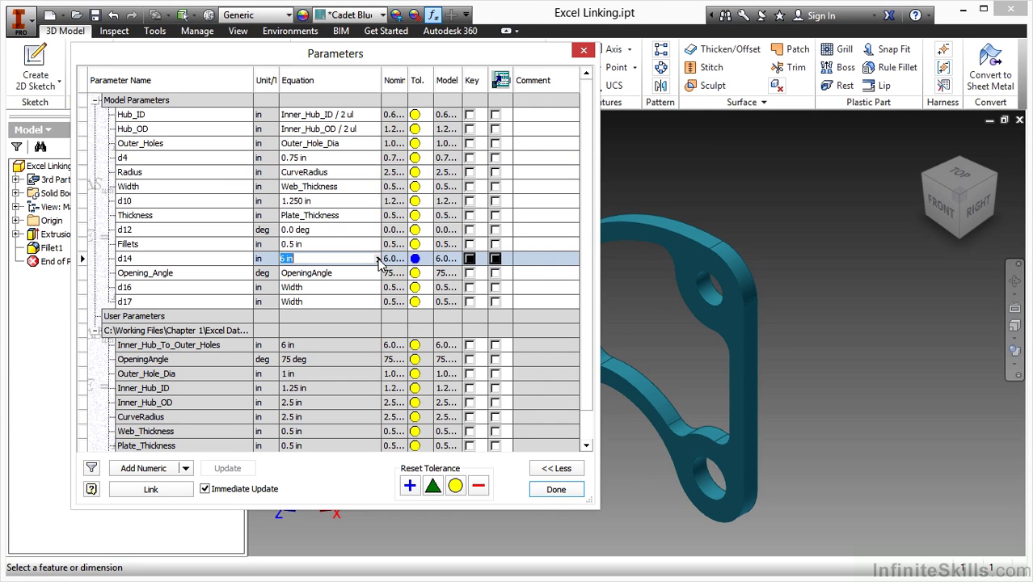
left_click(377, 258)
left_click(392, 313)
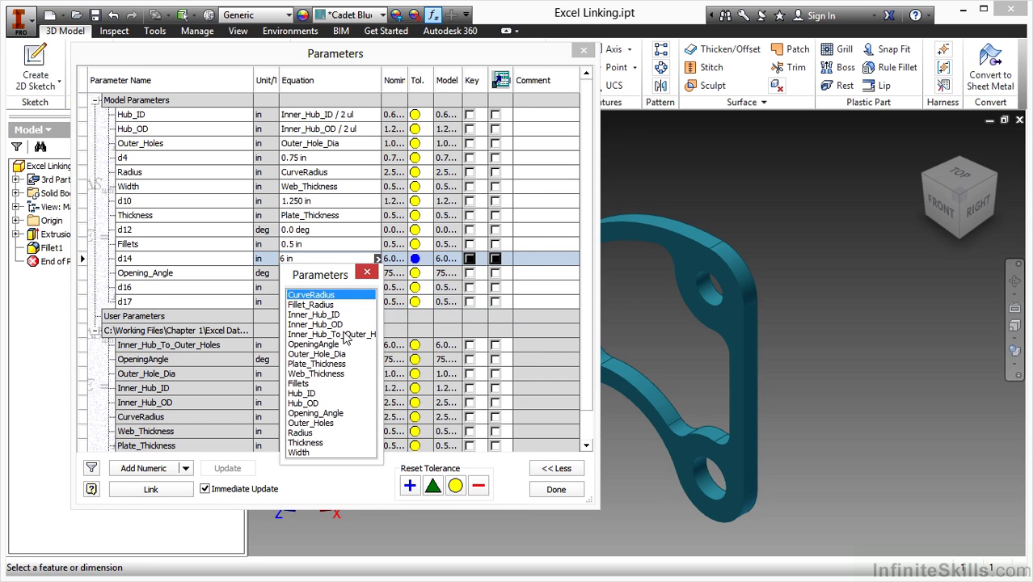
left_click(340, 336)
left_click(341, 335)
Set the equation of model parameter Fillets to the linked parameter Fillet_Radius and finish editing the parameters.
left_click(315, 243)
left_click(353, 244)
left_click(376, 244)
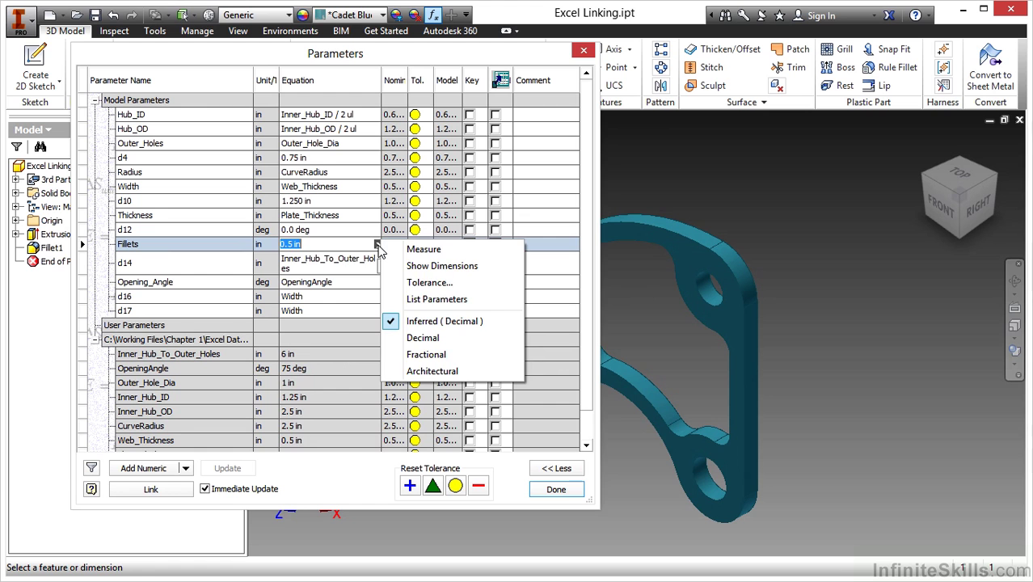
left_click(420, 299)
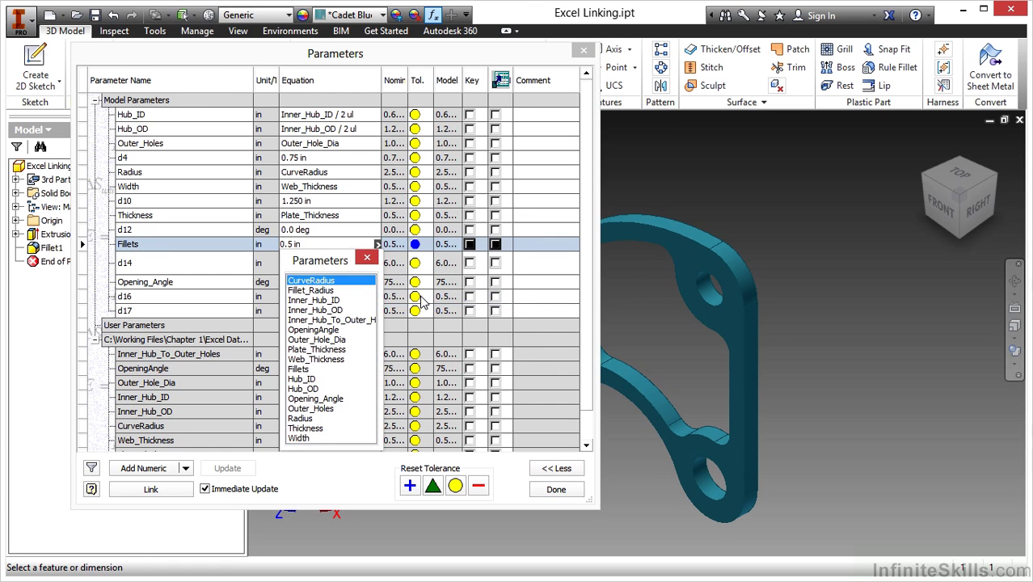
left_click(316, 290)
left_click(314, 282)
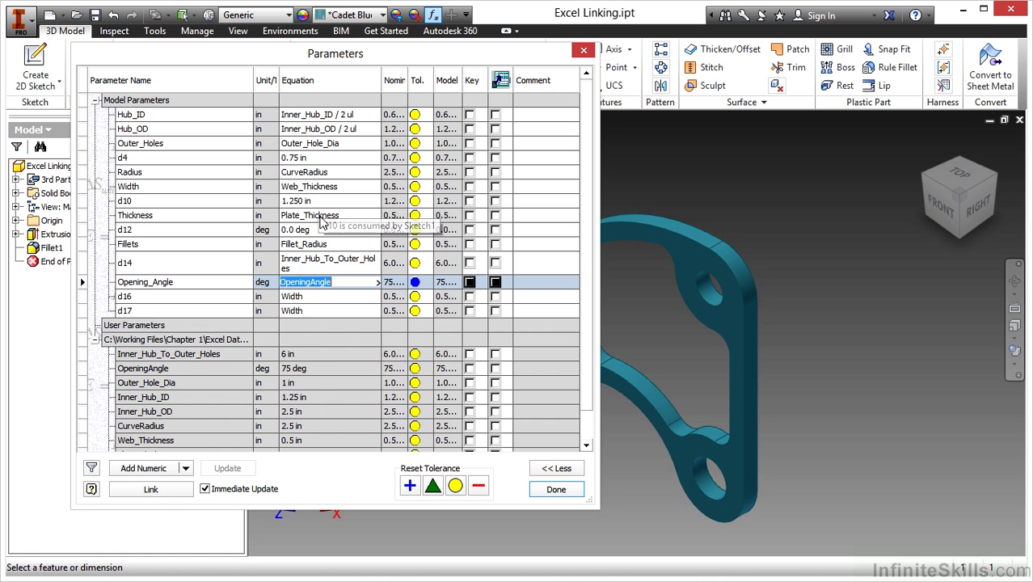
left_click(574, 492)
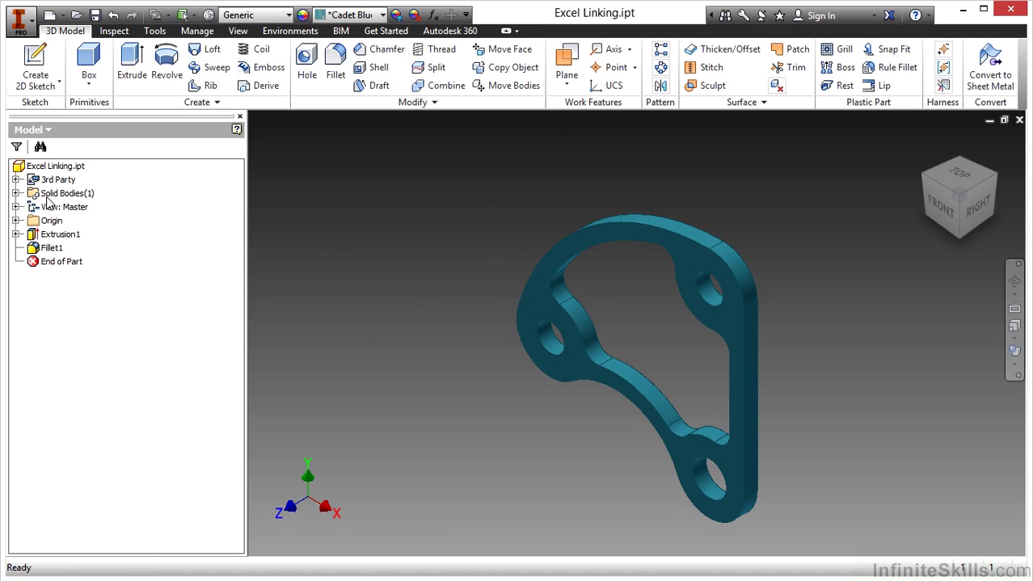
Open the linked Excel Datasheet.xlsx in Excel for editing from the part's 3rd Party entry.
left_click(15, 179)
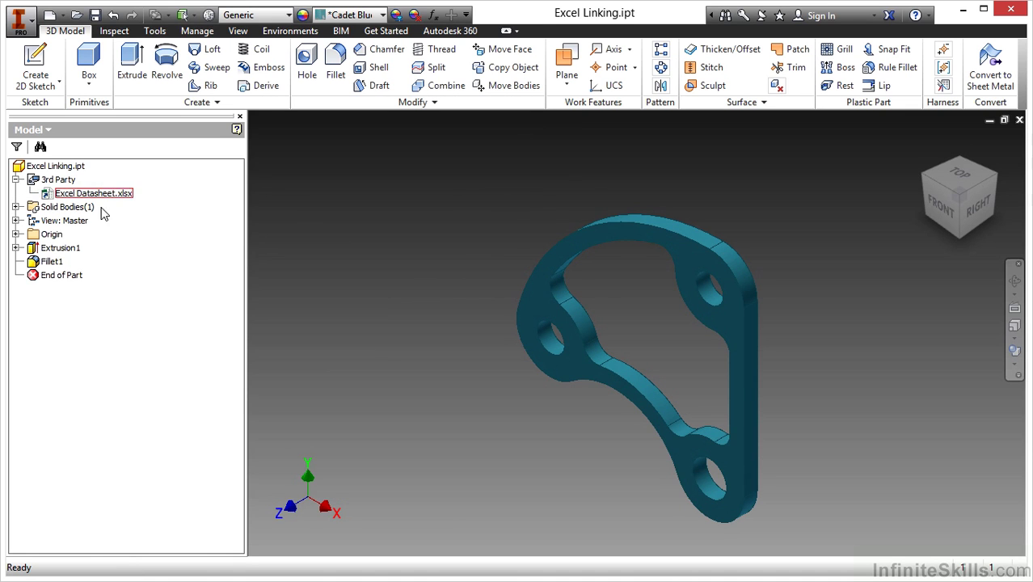
right_click(99, 195)
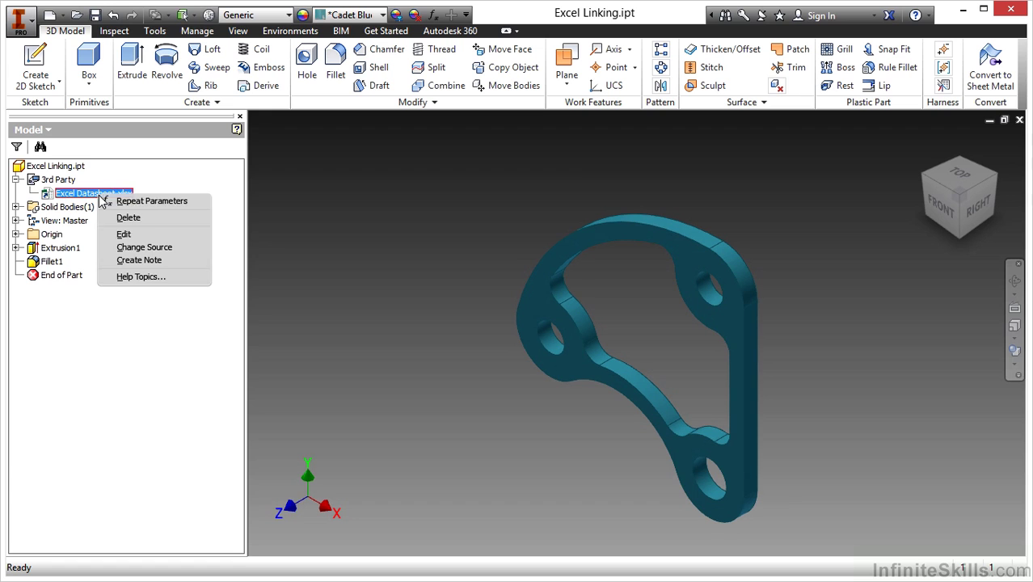
left_click(165, 235)
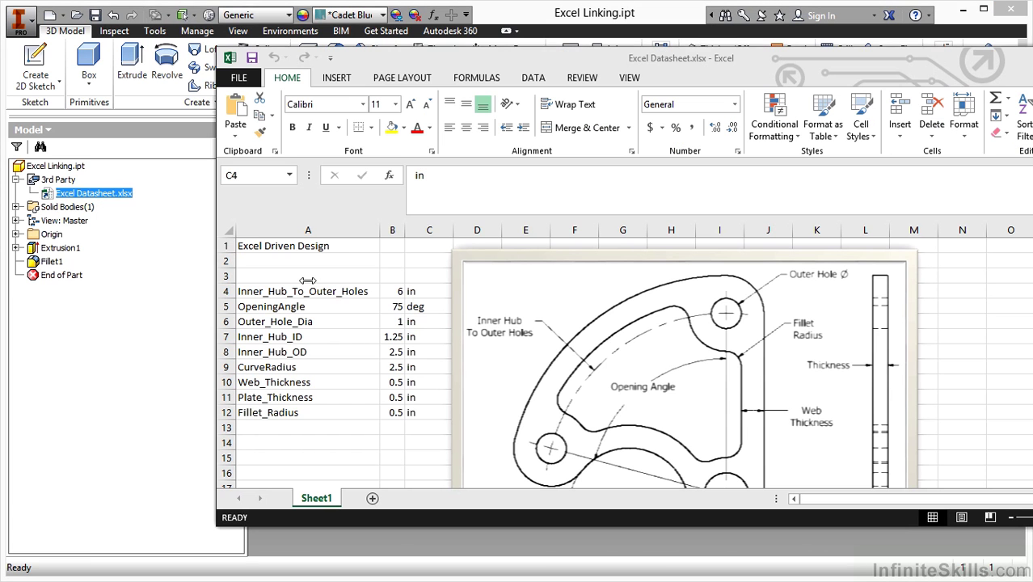
In the datasheet, set Inner_Hub_To_Outer_Holes to 5 in, OpeningAngle to 120 deg and Outer_Hole_Dia to .75 in.
left_click(397, 292)
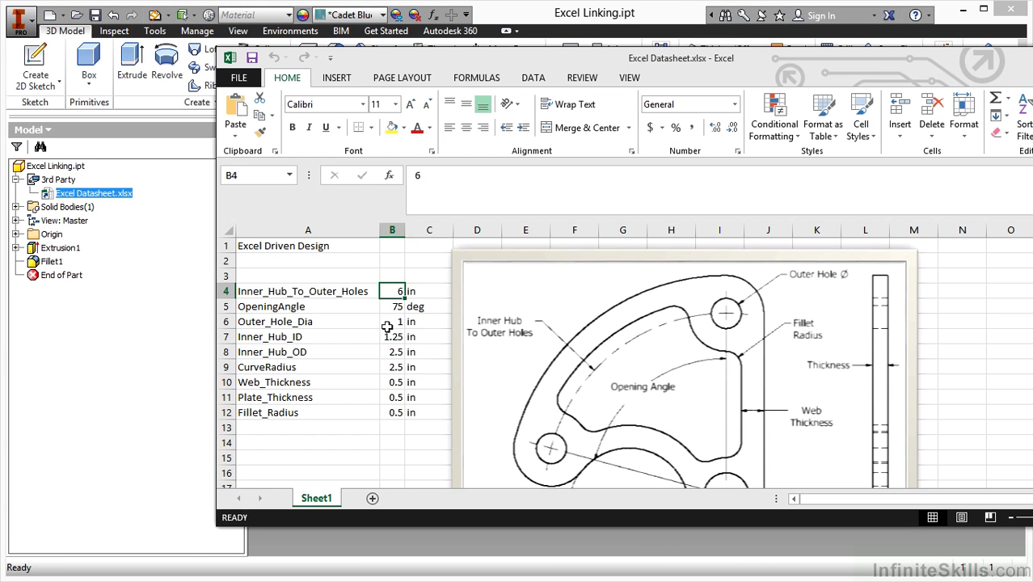
type("5")
key("Return")
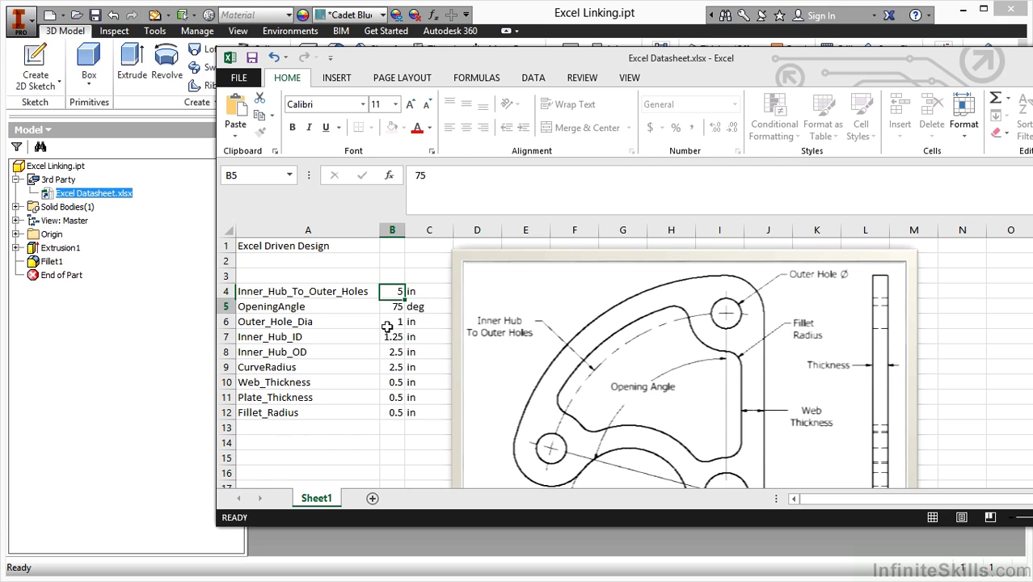
type("120")
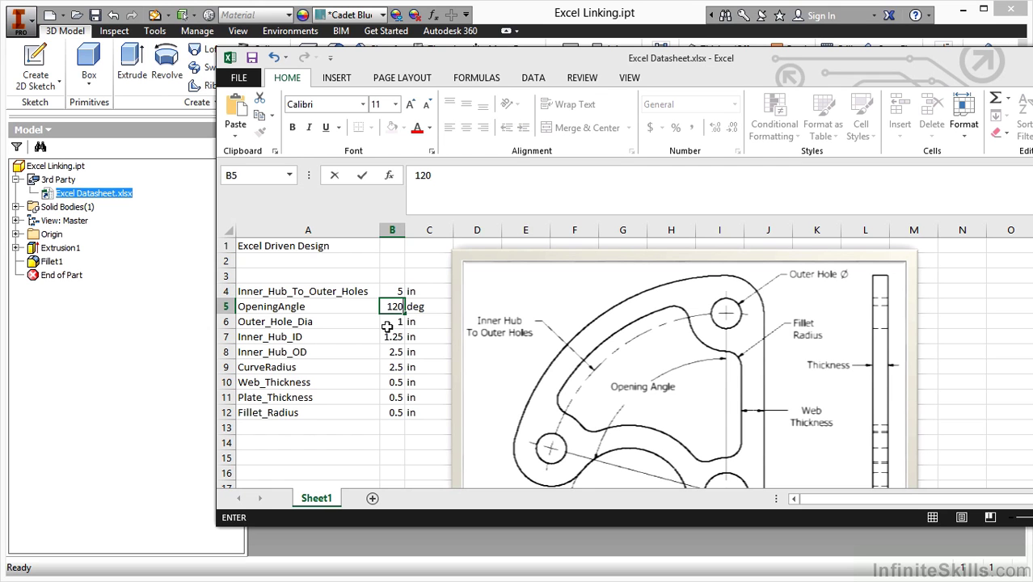
key("Return")
type(".75")
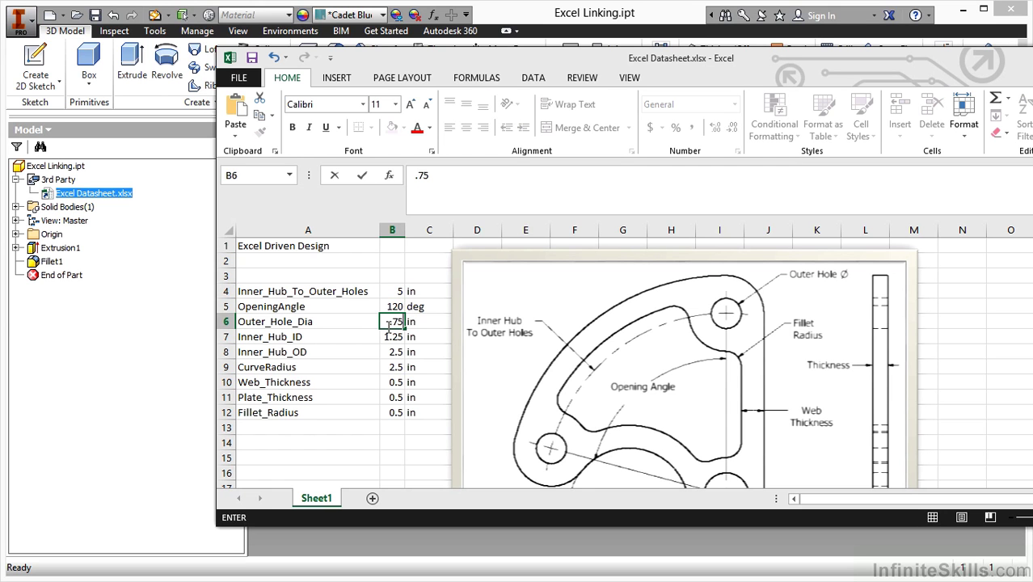
key("Return")
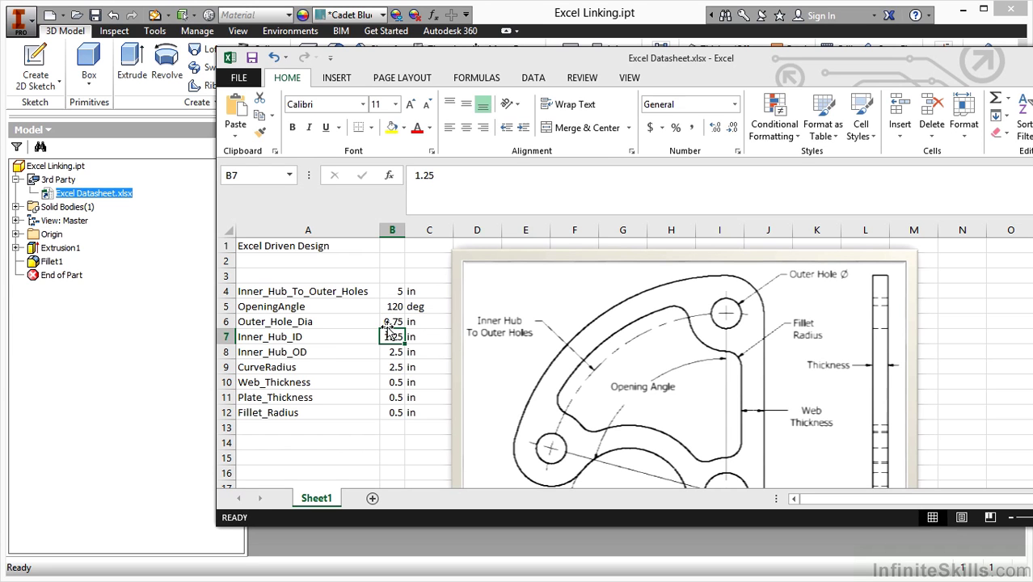
Set Inner_Hub_ID to 1.5 in, Inner_Hub_OD to 2.75 in and CurveRadius to 3 in.
type("1.5")
key("Return")
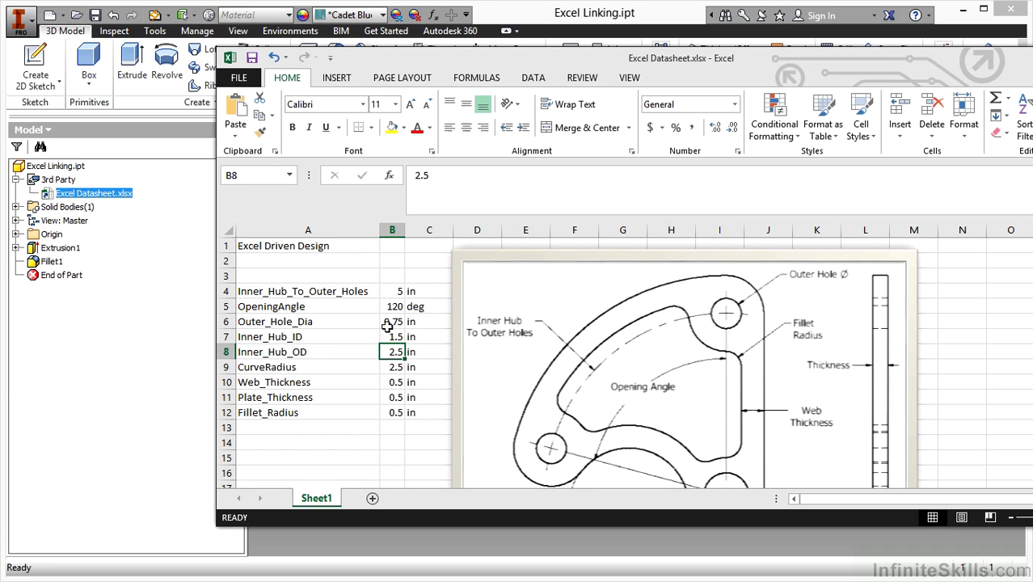
type("2.75")
key("Return")
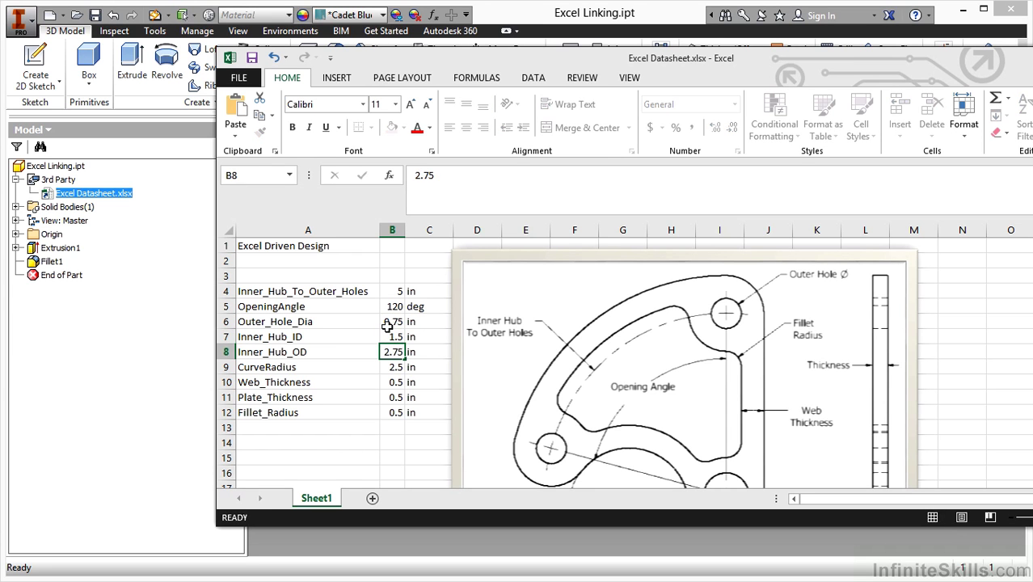
type("3")
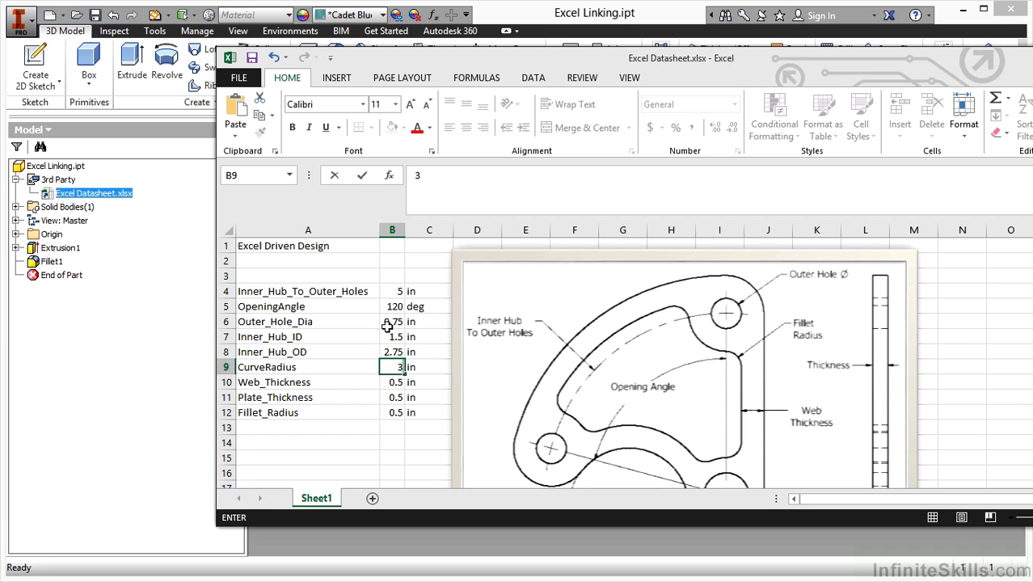
key("Return")
Set Web_Thickness, Plate_Thickness and Fillet_Radius to .625 in and save the datasheet.
type(".625")
key("Return")
type(".625")
key("Return")
type(".625")
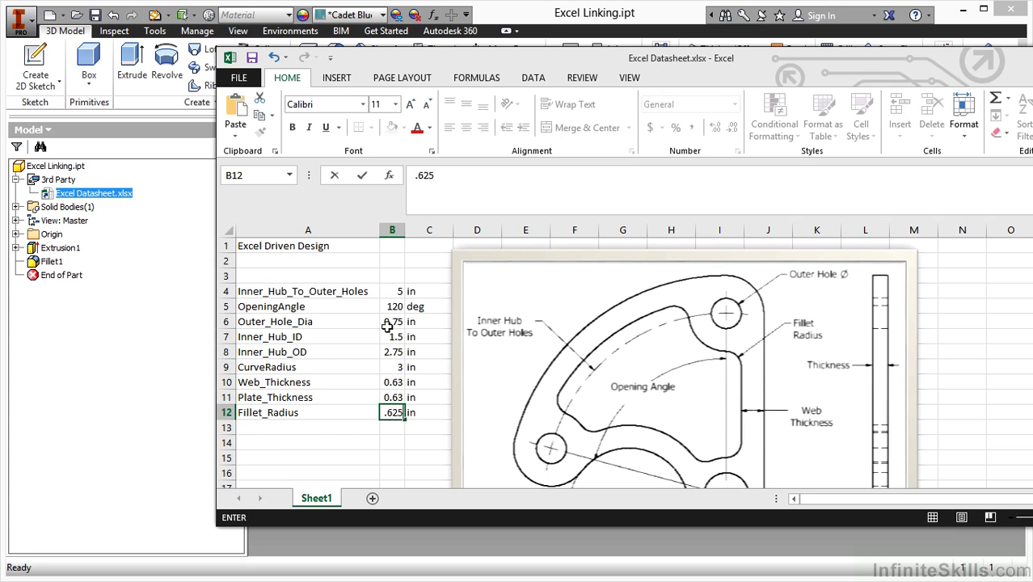
key("Return")
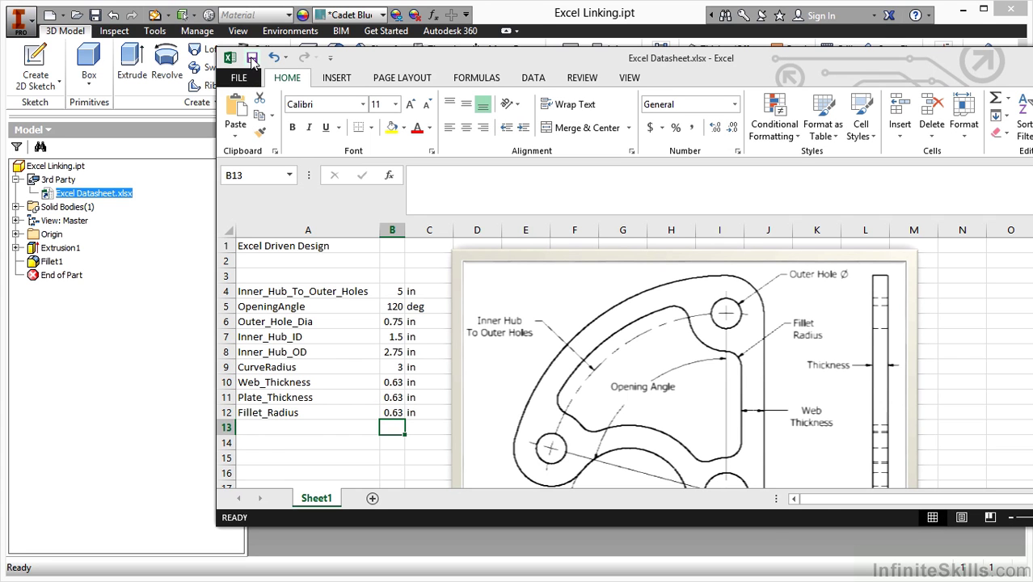
Return to Inventor and update the part with the edited spreadsheet values.
left_click(166, 272)
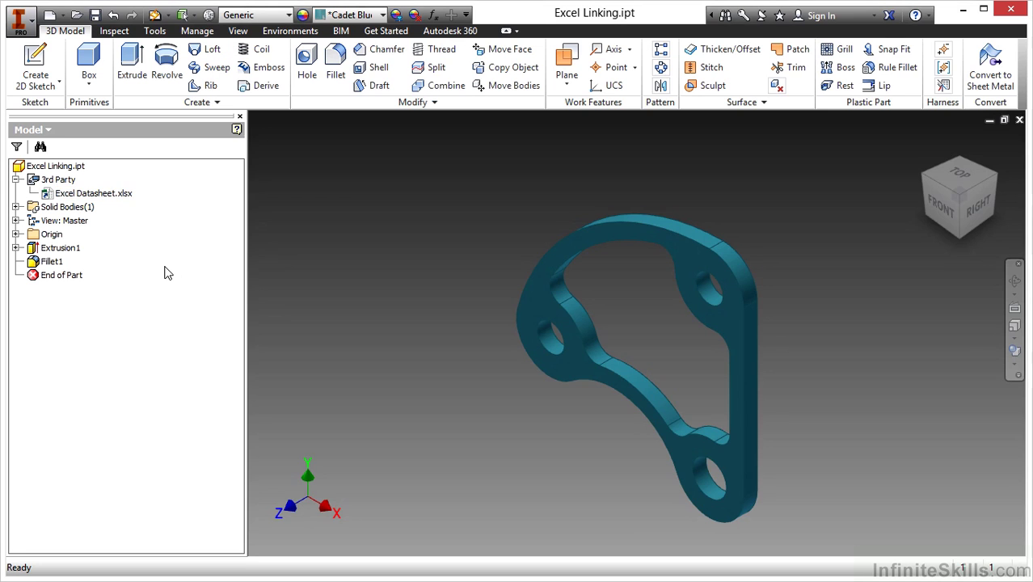
left_click(154, 15)
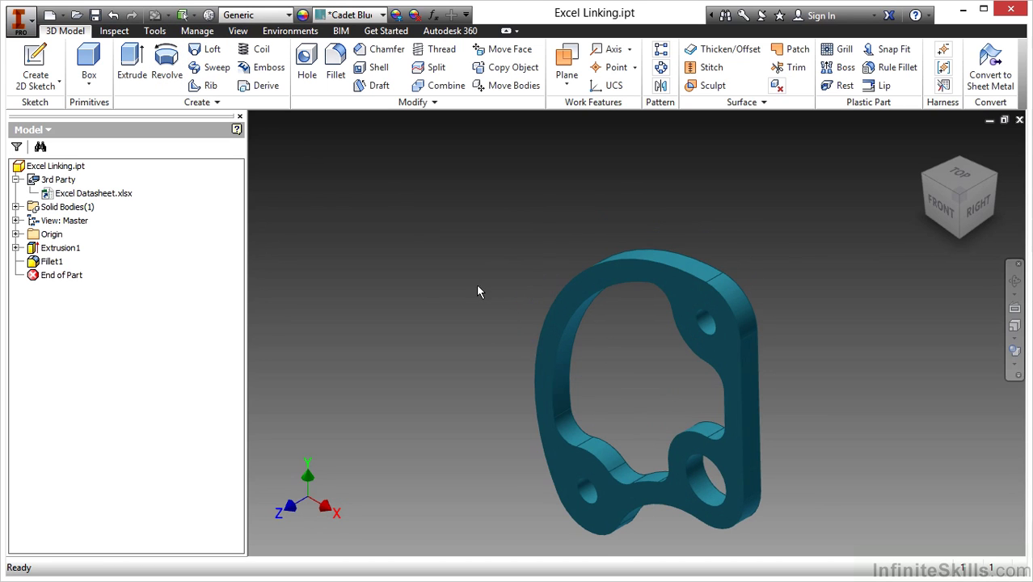
Review the model and linked parameter values in the part's parameter table, then close it.
middle_click_drag(706, 392, 640, 307)
left_click(434, 16)
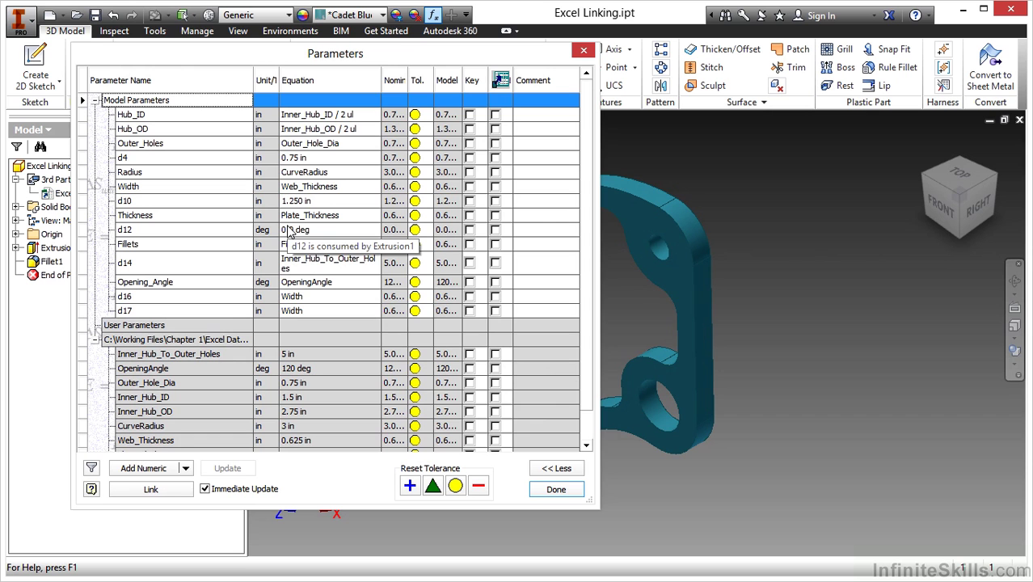
left_click(557, 489)
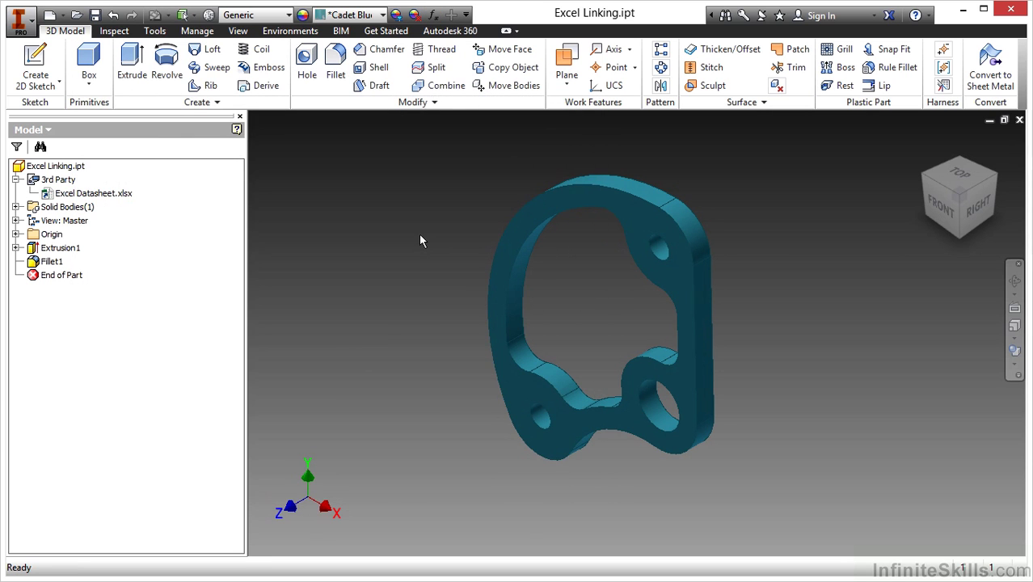